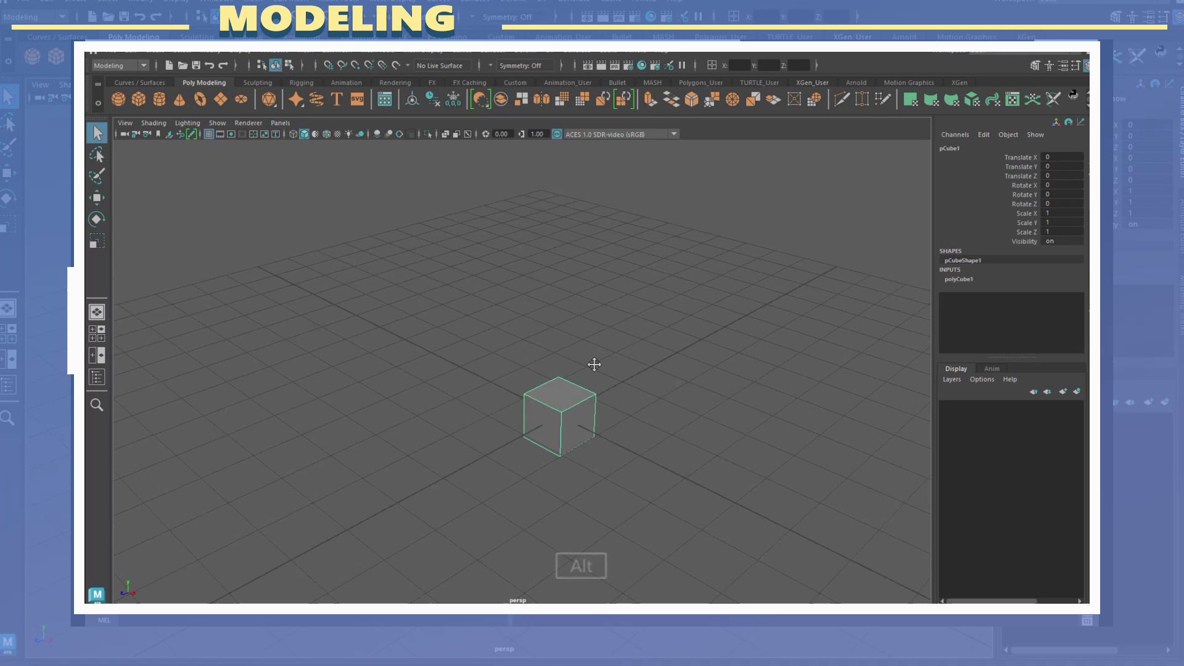
Step: Stretch the cube into a tall handle post, then duplicate it and rotate the copy -90 on X
drag(590, 201, 590, 196)
alt+drag(590, 196, 584, 420)
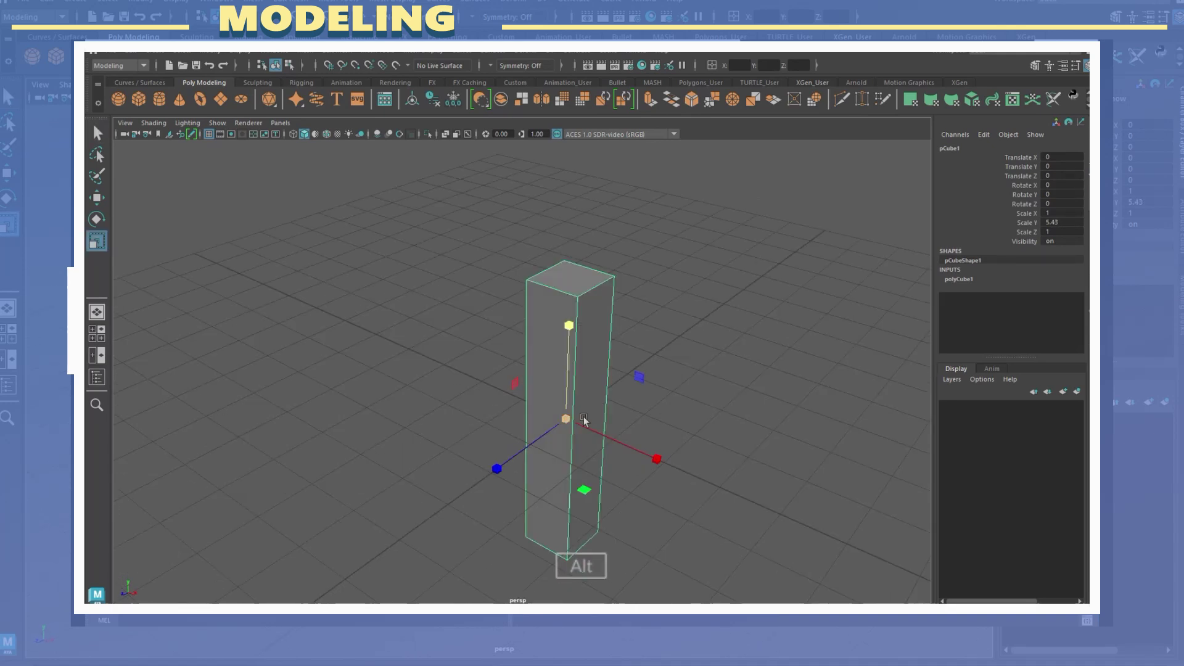
drag(569, 324, 592, 292)
key(ctrl+d)
key(e)
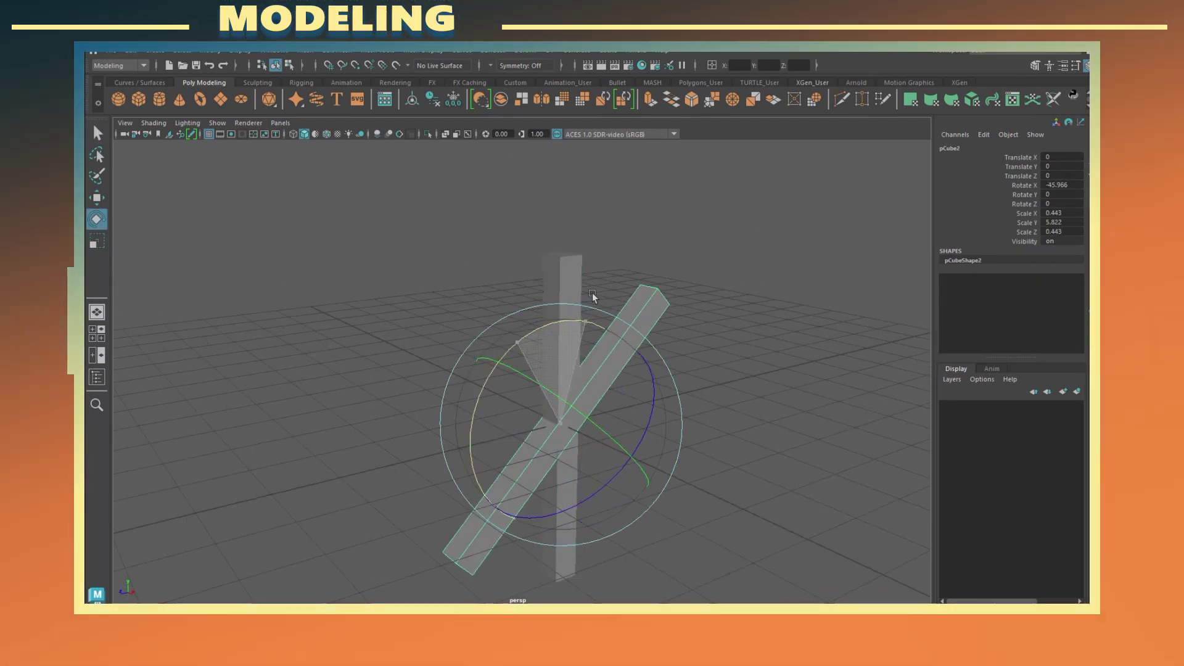
drag(593, 368, 560, 333)
Step: Raise the horizontal copy to the post's top and scale it into a long crossbar
key(w)
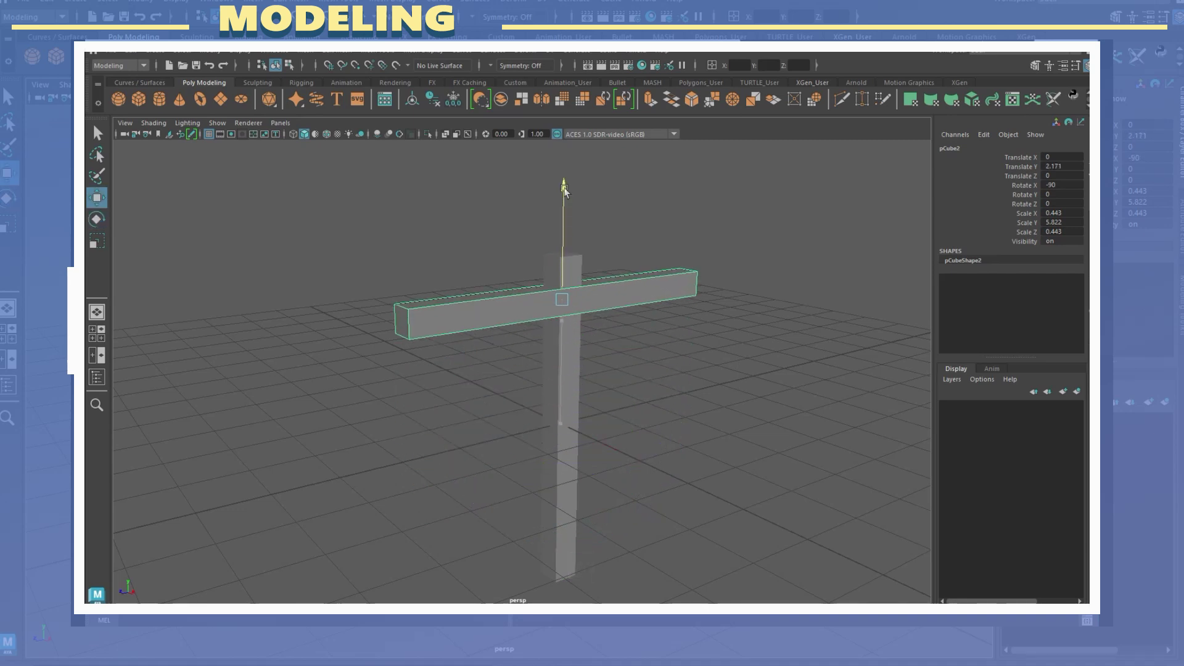
drag(564, 191, 564, 186)
alt+drag(564, 186, 635, 420)
key(r)
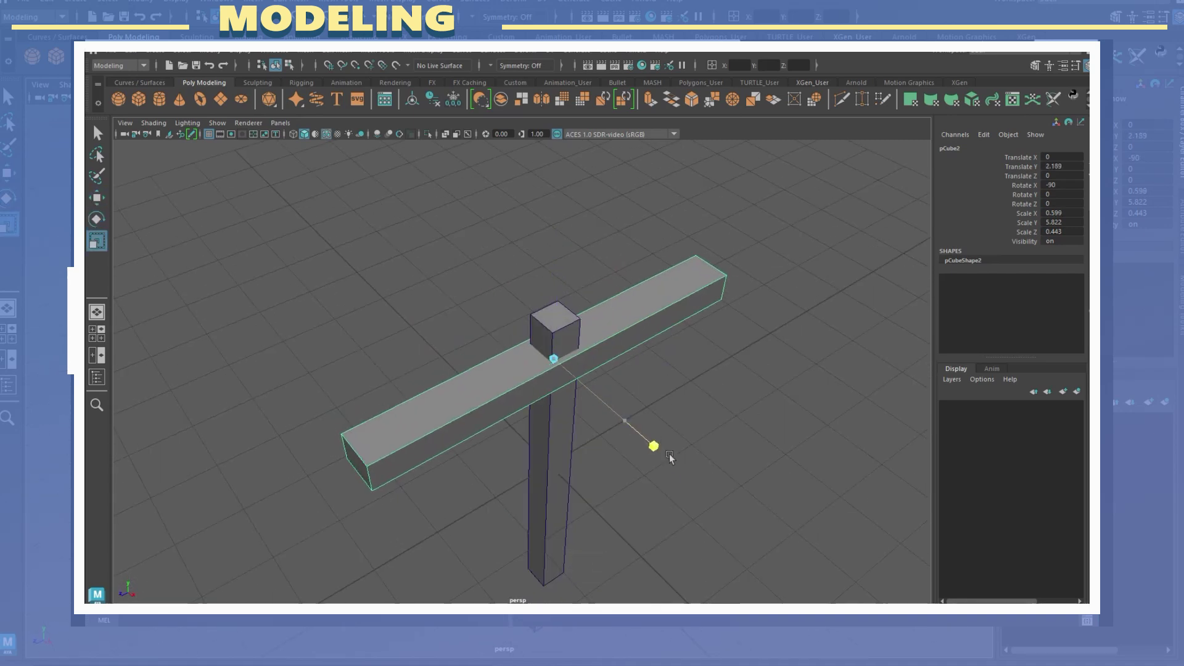
alt+drag(671, 457, 450, 312)
click(444, 265)
key(w)
Step: Add edge loops with Connect Components to divide the crossbar into segments
key(F10)
click(452, 266)
shift+right_drag(452, 264, 457, 431)
key(g)
alt+drag(581, 417, 456, 321)
right_drag(456, 321, 480, 328)
key(ctrl+a)
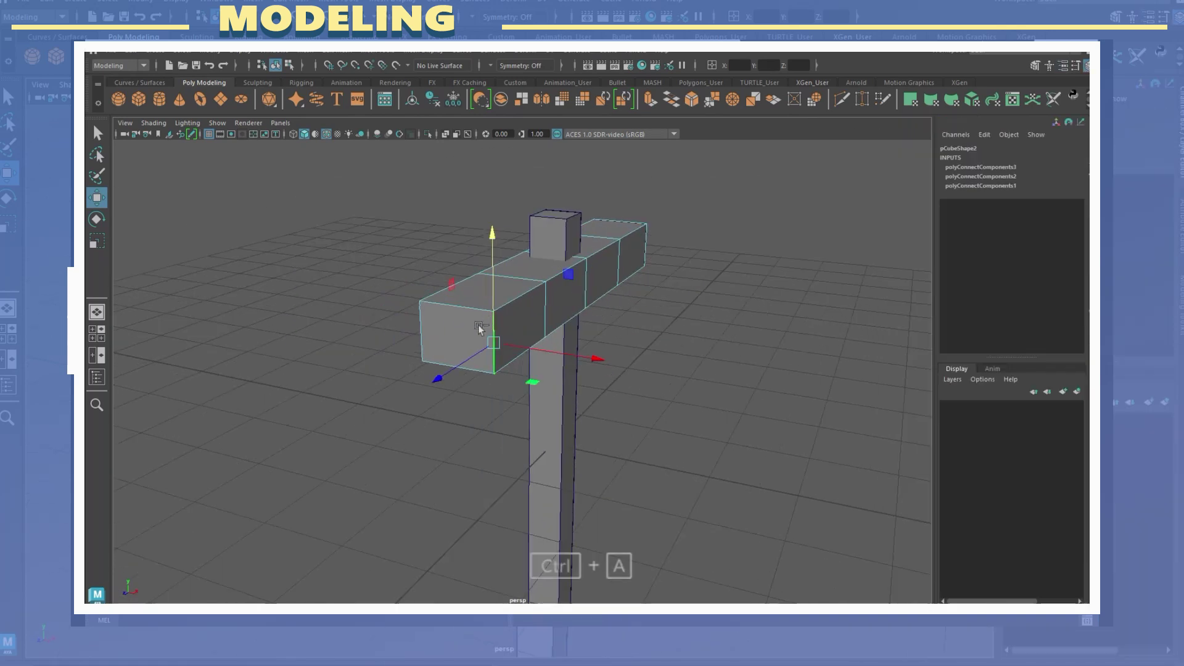
drag(521, 351, 614, 323)
Step: Scale down the crossbar's end faces to taper its ends
key(r)
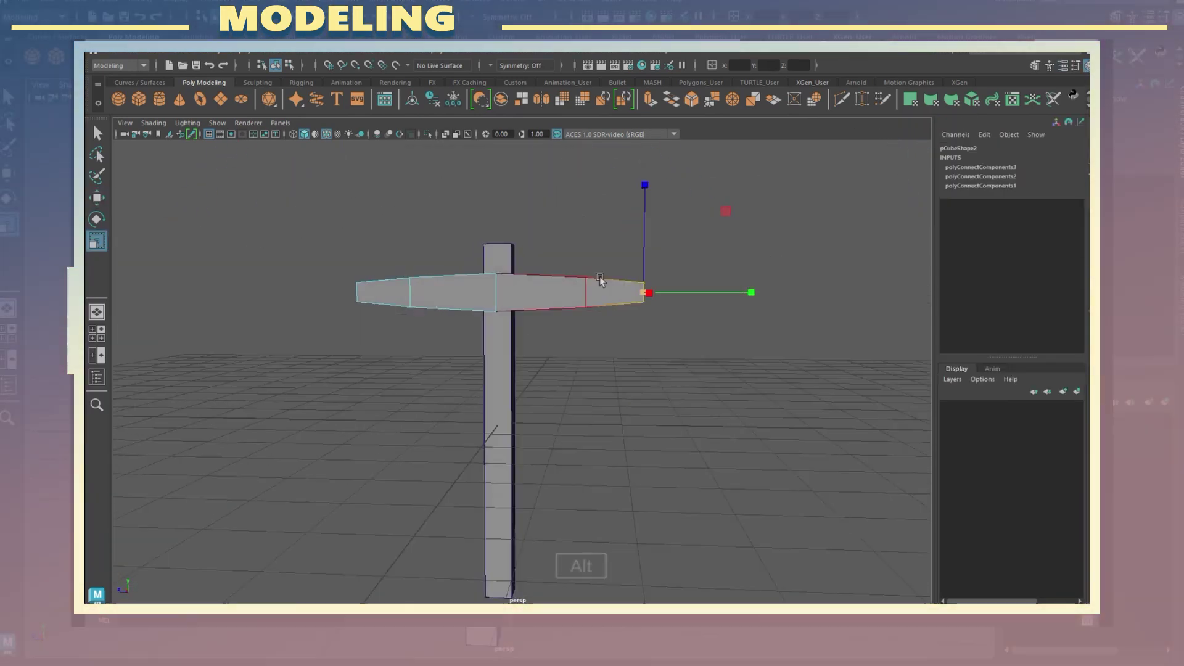
click(602, 307)
click(613, 328)
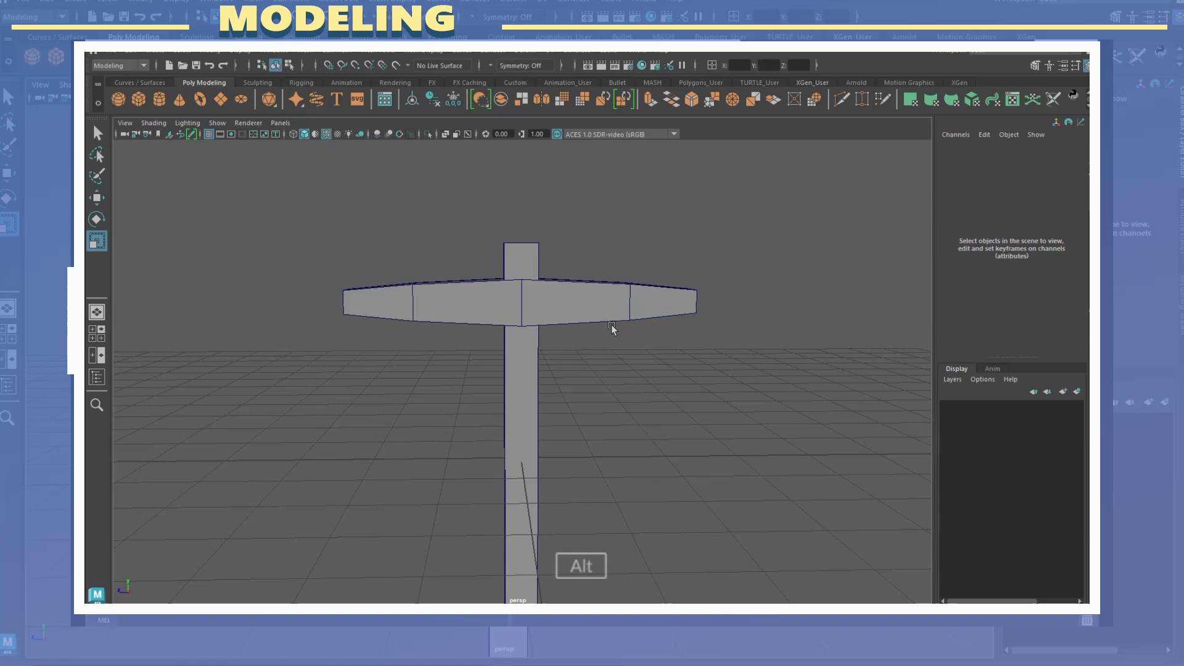
alt+drag(613, 328, 617, 296)
right_drag(618, 296, 618, 327)
Step: Bend the crossbar into a curved head (Curvature ~35.5) and delete all history
click(431, 379)
alt+drag(432, 379, 617, 370)
key(w)
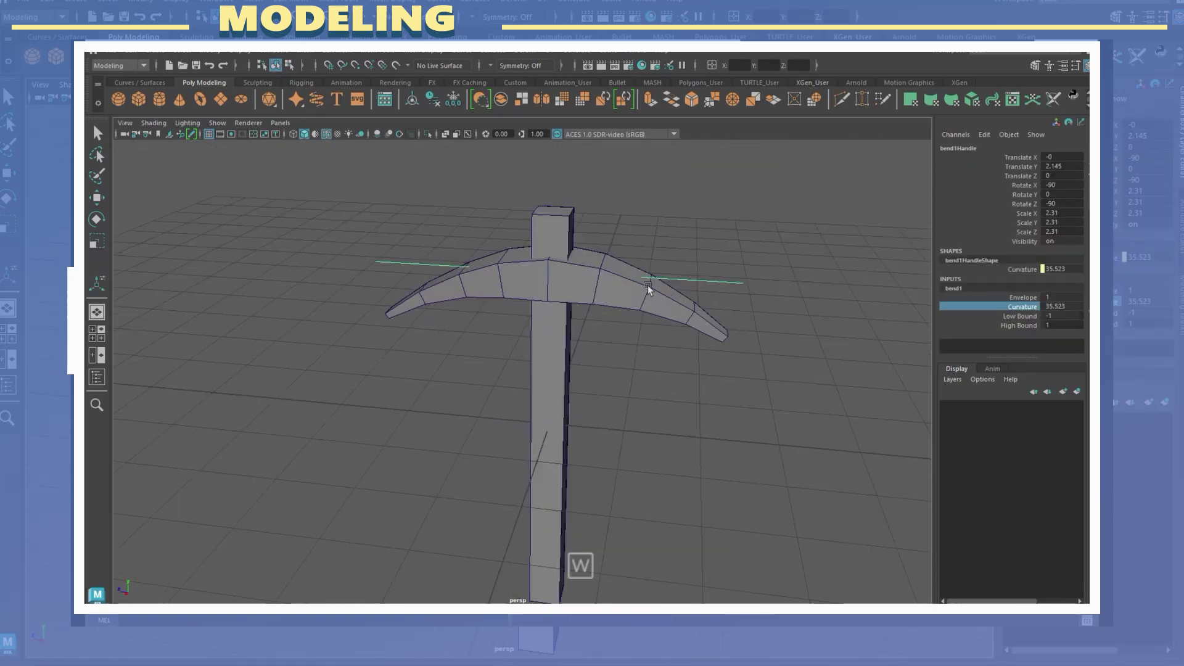
key(space)
click(477, 188)
mouse_move(552, 340)
click(685, 273)
alt+drag(684, 273, 610, 271)
Step: Bevel a selected edge on the pick head
click(611, 272)
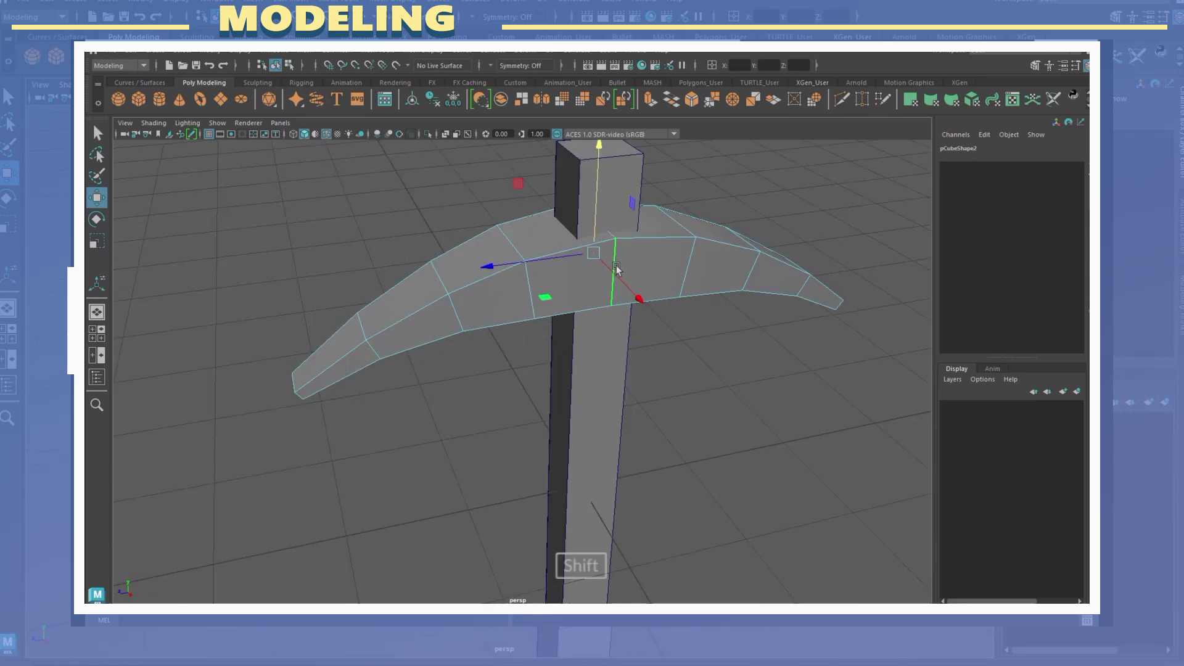
shift+right_drag(620, 287, 619, 287)
alt+drag(620, 287, 543, 272)
Step: Bevel the whole head's edges with a 0.62 fraction
key(F8)
key(w)
shift+right_drag(543, 271, 641, 296)
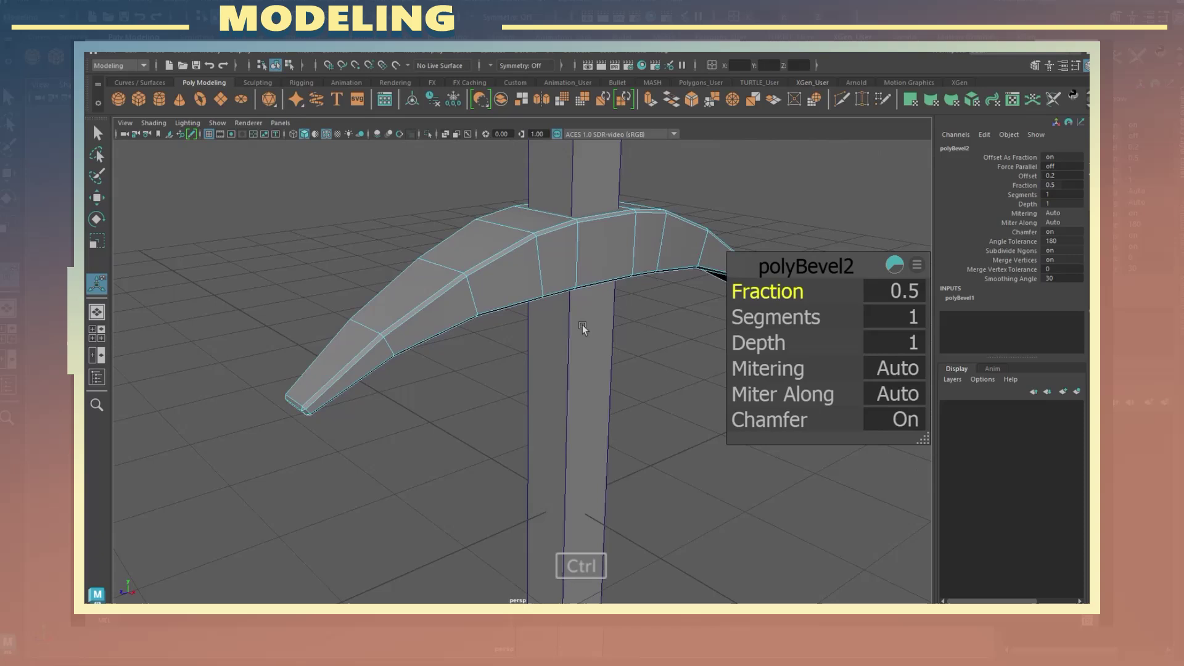
alt+drag(582, 328, 493, 296)
click(587, 294)
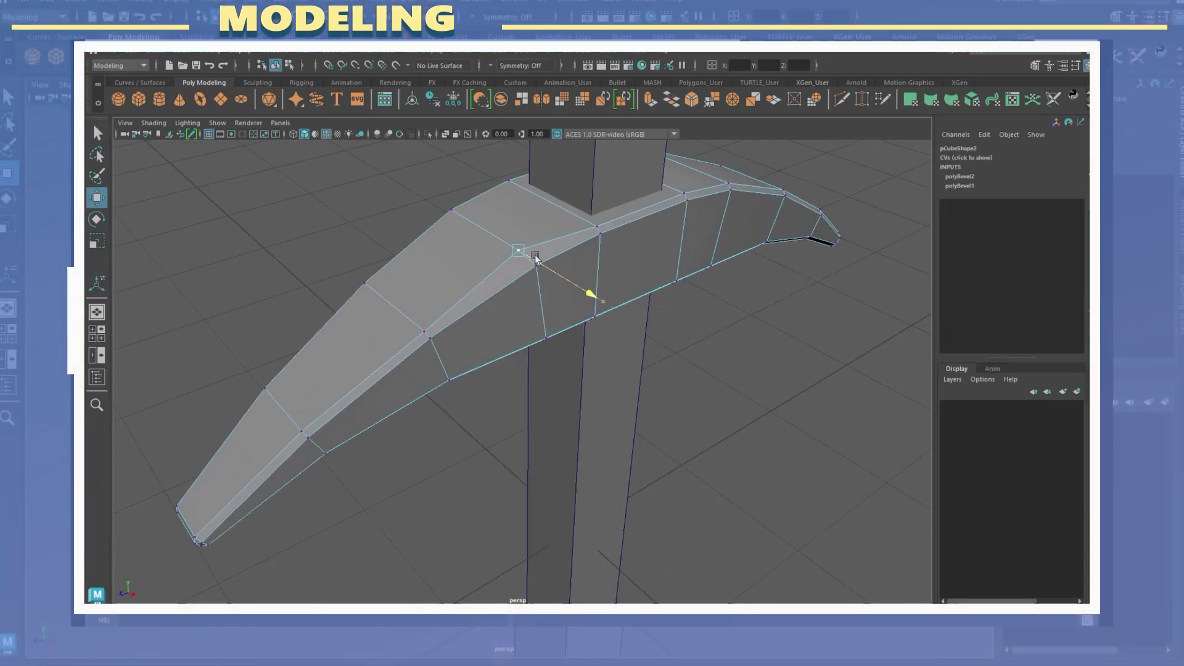
alt+drag(586, 294, 608, 404)
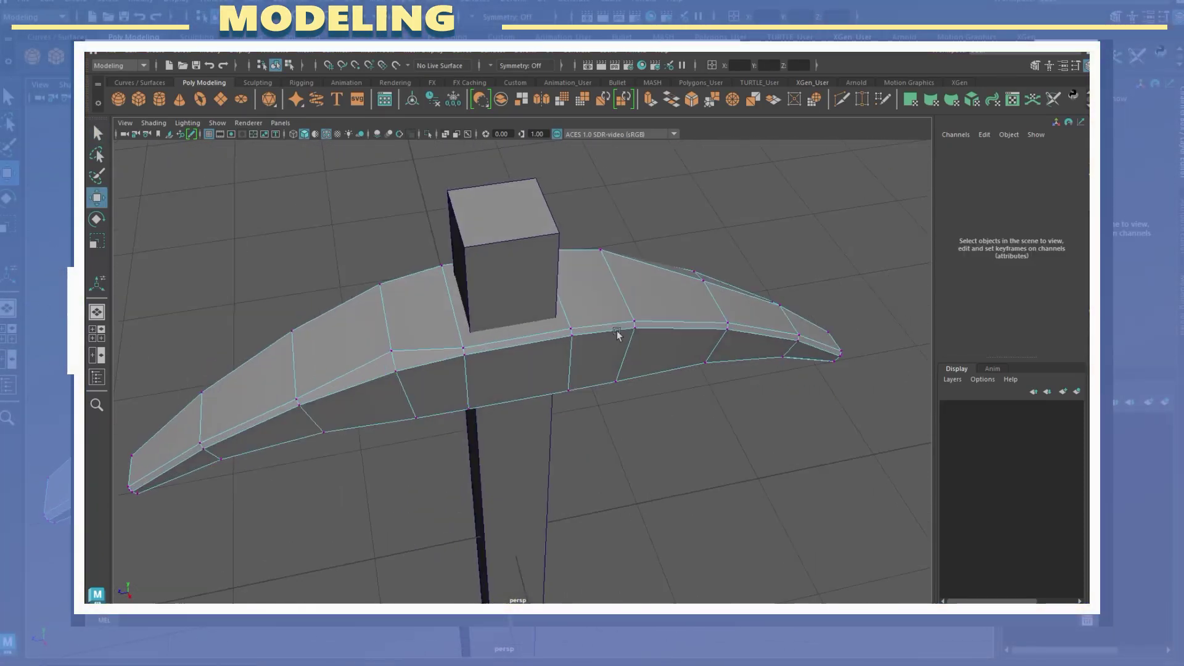
alt+drag(619, 336, 567, 237)
Step: Scale the handle's bottom vertices to shape a narrower waist and flared bottom
click(568, 237)
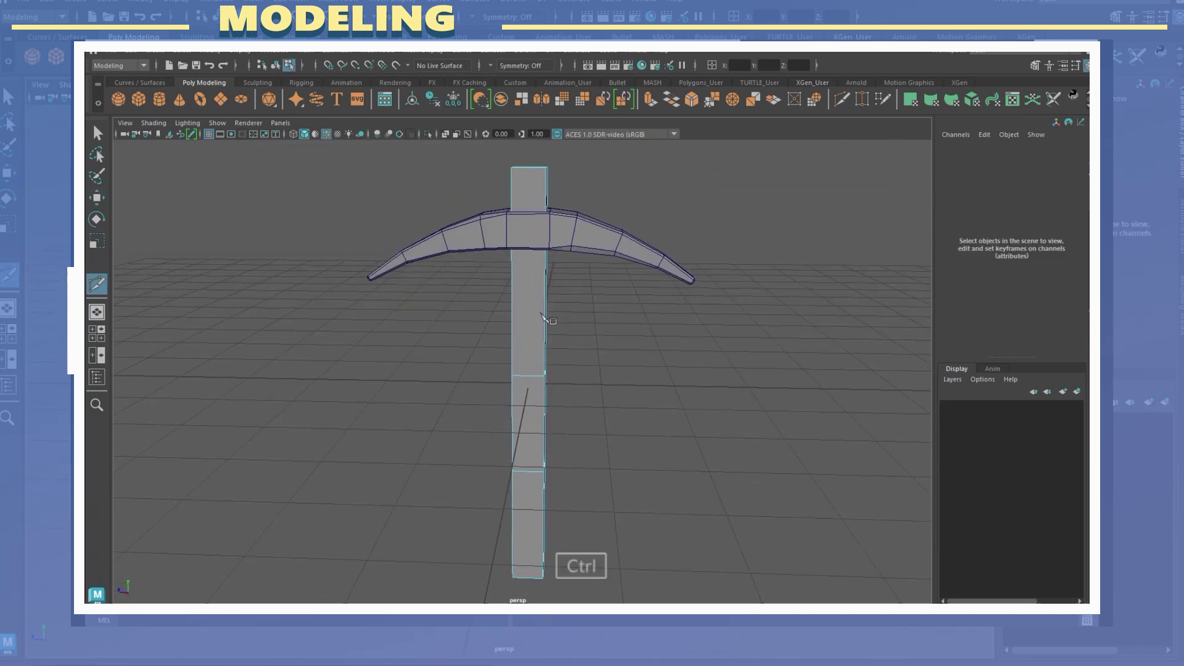
click(543, 370)
alt+drag(542, 370, 560, 358)
key(r)
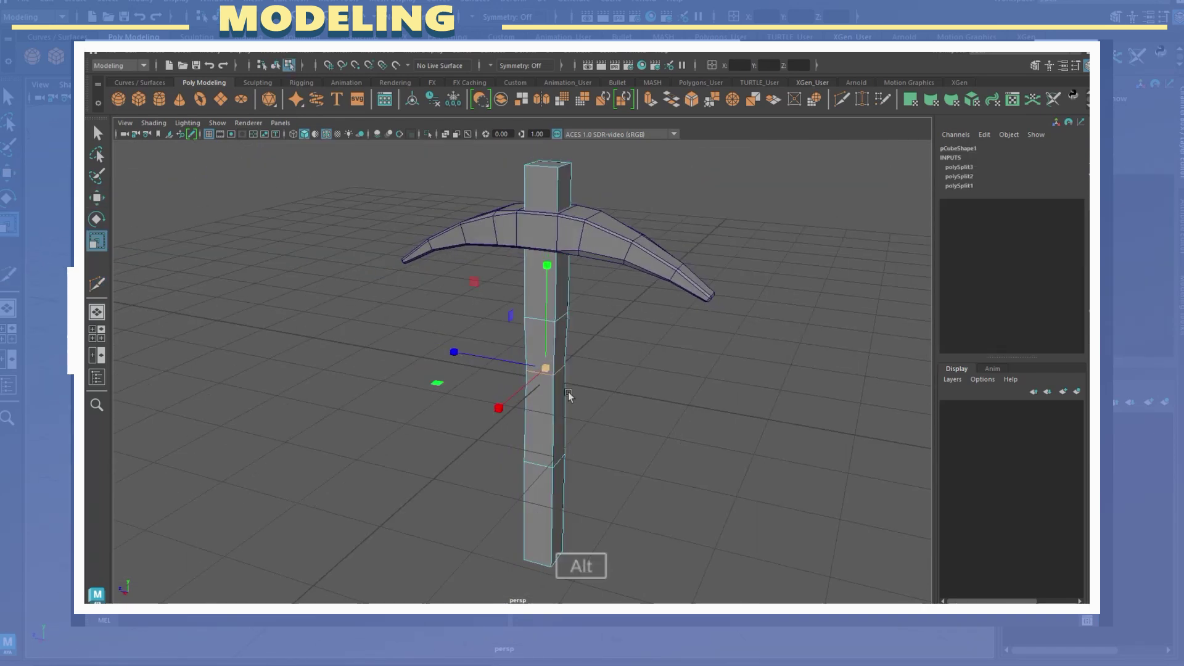
scroll(546, 358, up, 3)
drag(475, 423, 627, 494)
scroll(555, 345, down, 3)
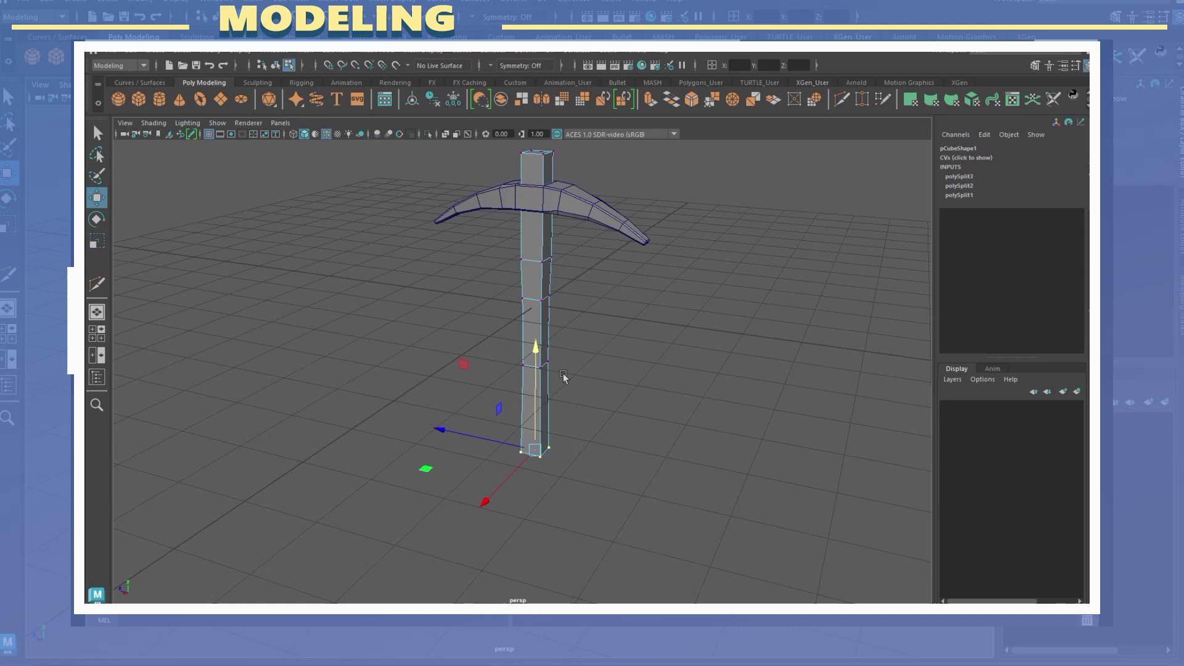
Step: Bevel the handle's edges with Bevel Edge at Fraction 0.37
alt+drag(555, 346, 550, 312)
shift+right_drag(550, 312, 529, 285)
alt+drag(517, 499, 544, 289)
shift+right_drag(544, 289, 563, 296)
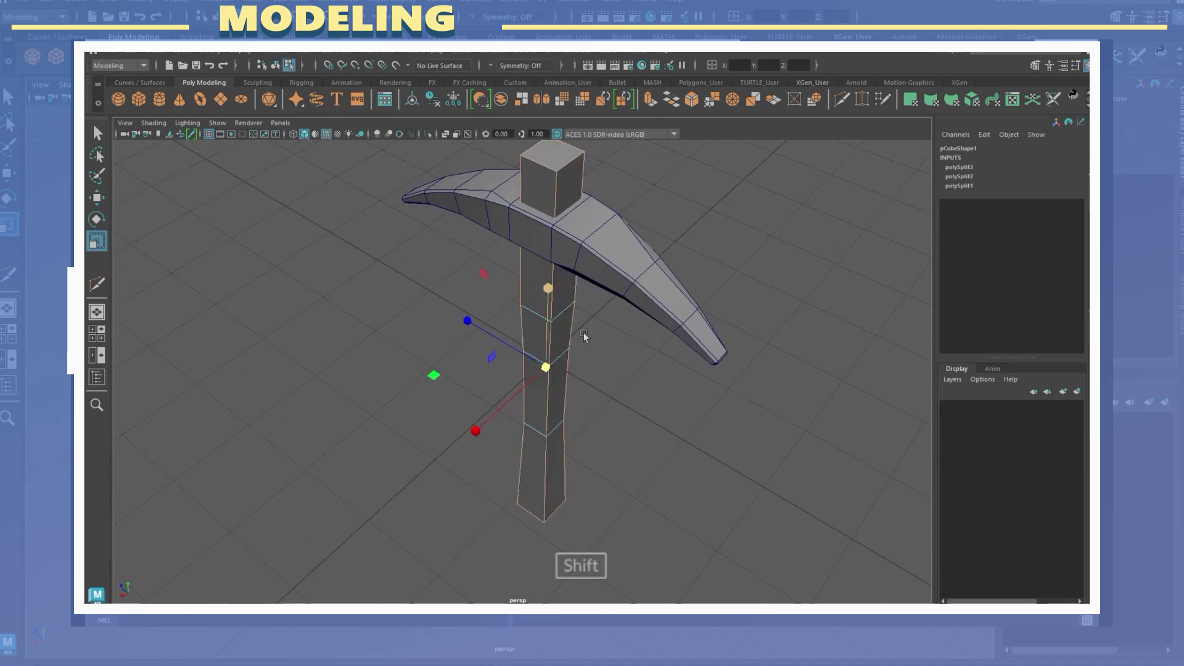
ctrl+middle_drag(543, 394, 547, 415)
alt+right_drag(547, 415, 491, 333)
alt+drag(491, 334, 519, 313)
alt+drag(525, 180, 594, 370)
click(516, 370)
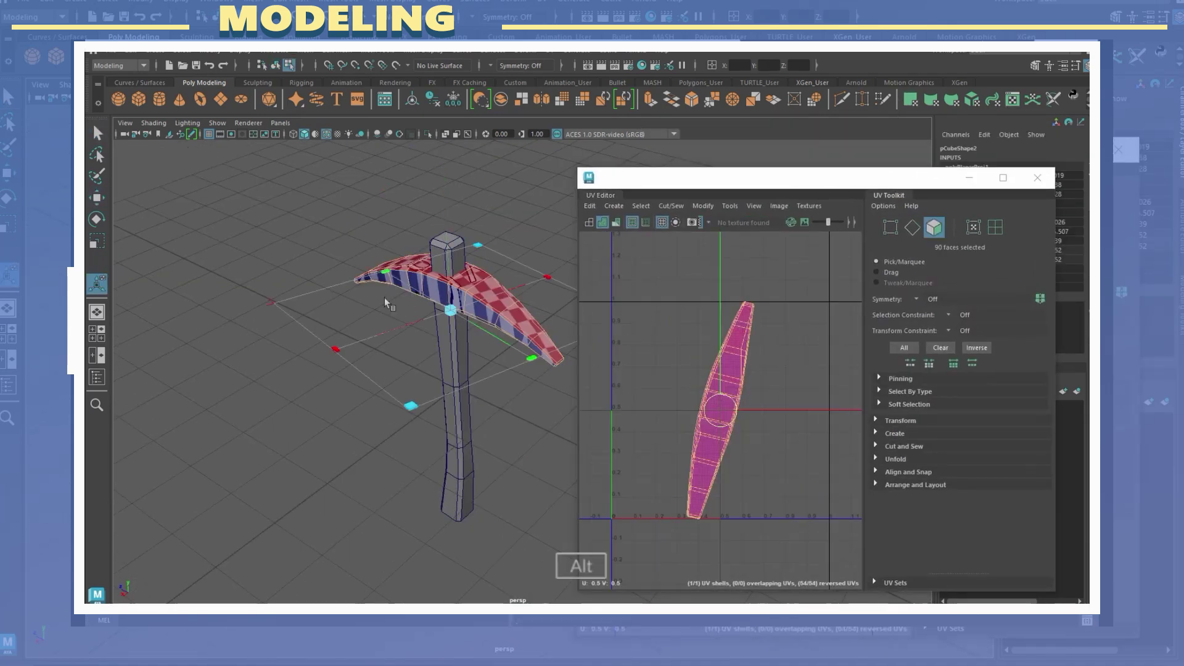
Step: Cut and unfold the pickaxe head's UV shell
alt+drag(395, 296, 494, 346)
shift+right_drag(693, 319, 635, 335)
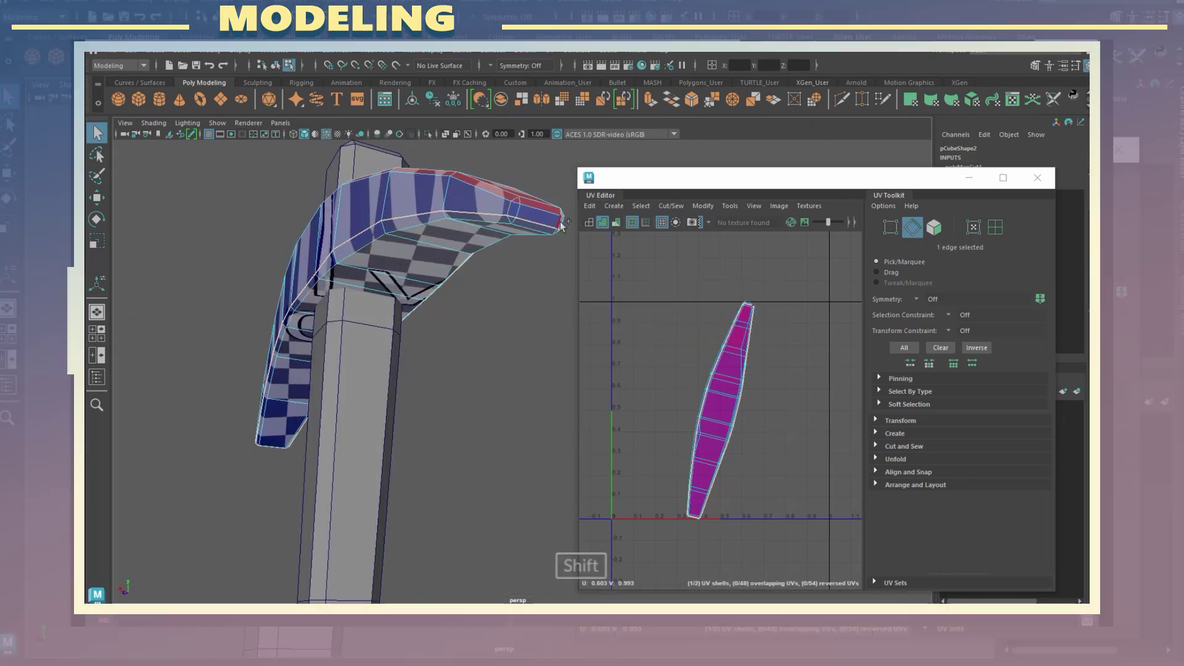
shift+right_drag(712, 288, 647, 314)
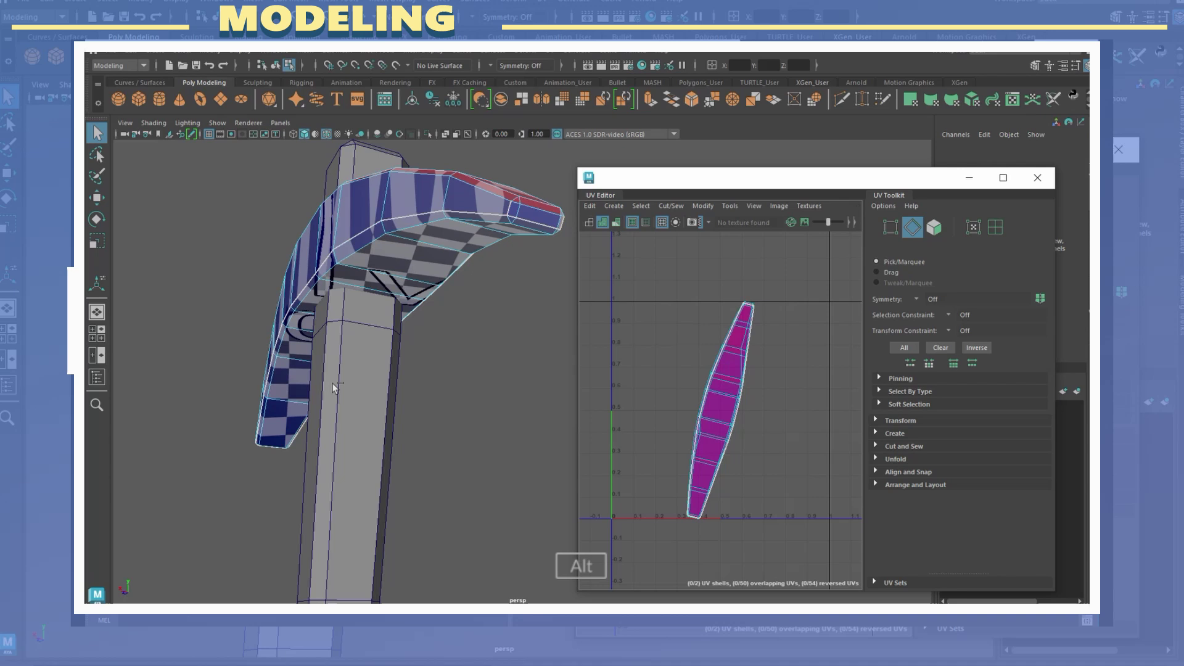
alt+drag(333, 387, 395, 321)
key(g)
scroll(692, 305, down, 2)
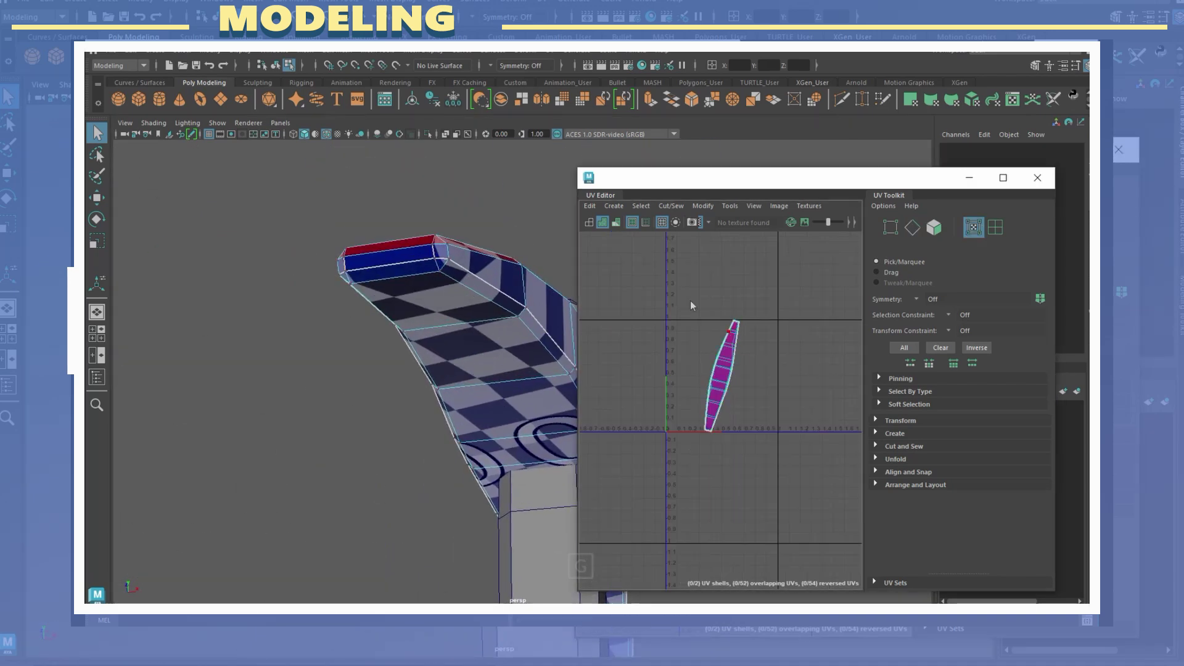
click(895, 459)
click(897, 488)
click(915, 558)
scroll(901, 464, down, 3)
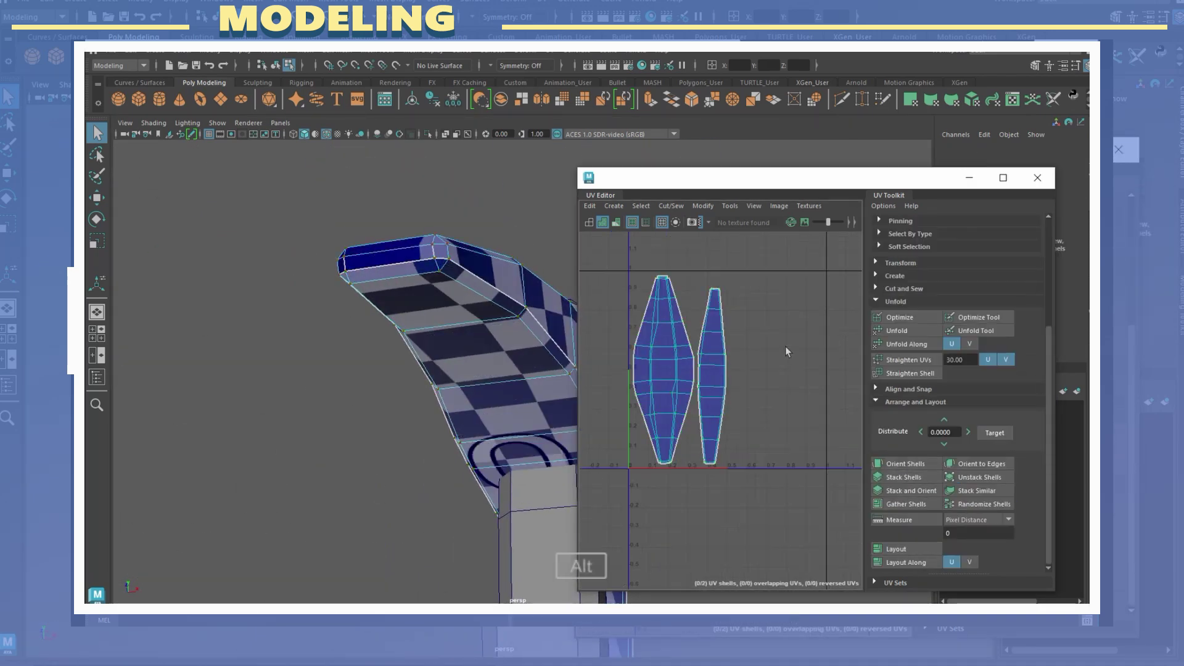
Step: Split the ring off the handle's UV shell
alt+drag(346, 370, 395, 309)
right_drag(396, 305, 394, 271)
alt+drag(394, 346, 420, 294)
click(333, 394)
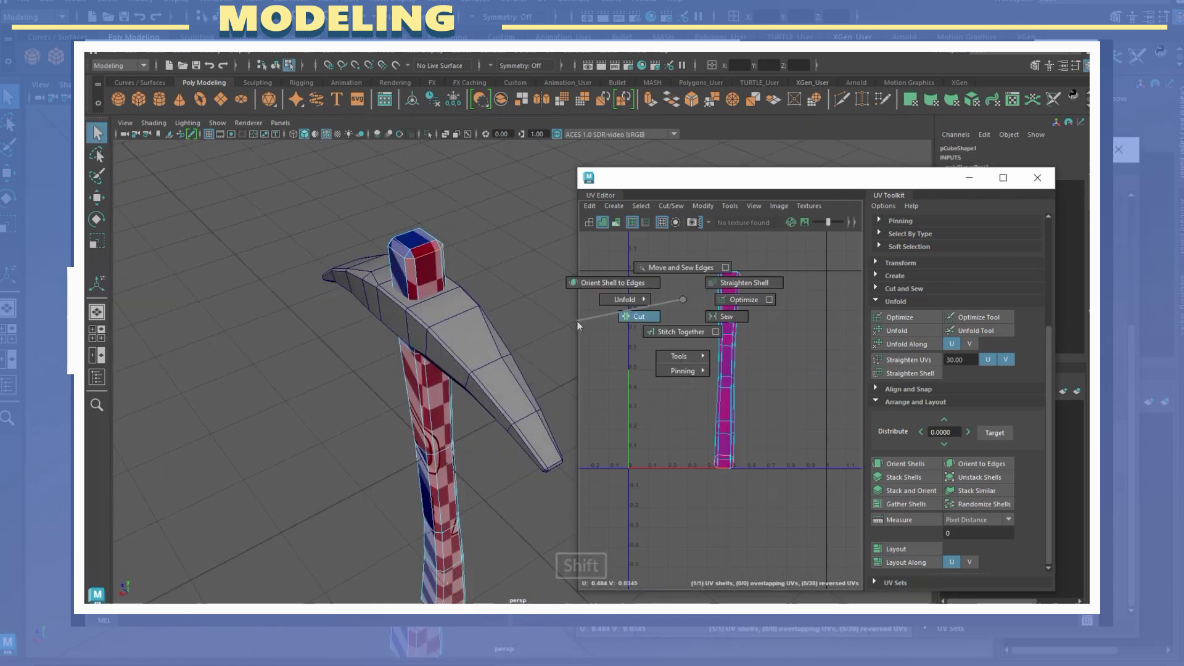
shift+right_drag(578, 325, 579, 325)
alt+drag(578, 325, 473, 454)
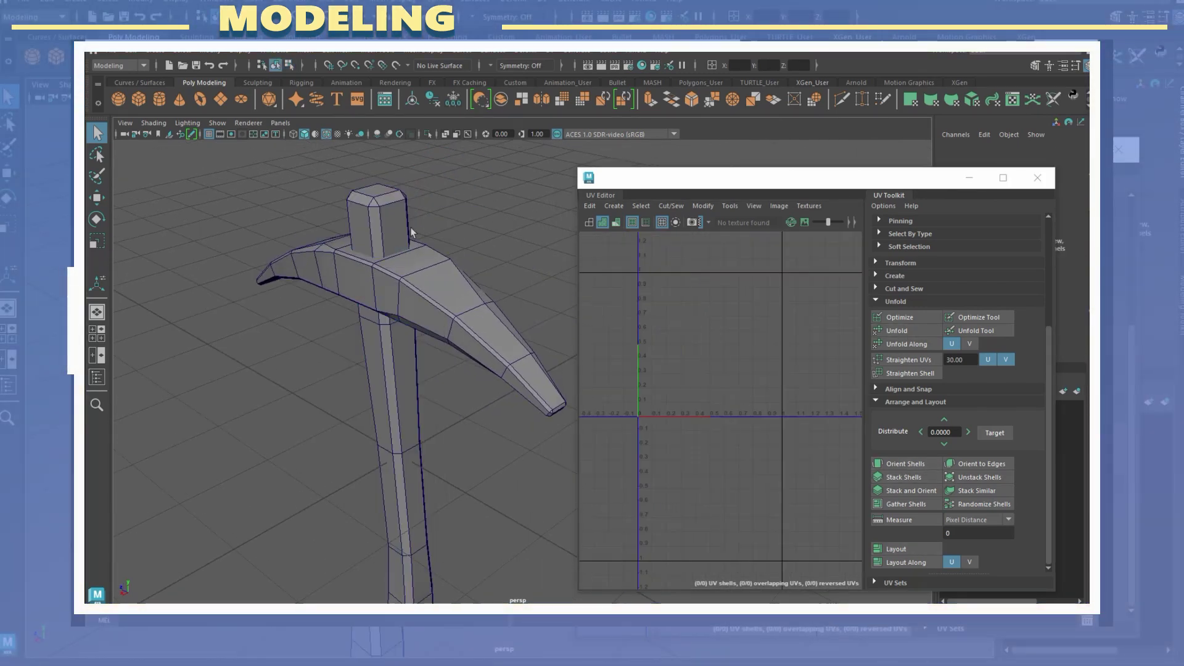
Step: Lay out both parts' UV shells and select the two spindle-shaped head shells
click(911, 548)
alt+right_drag(740, 370, 702, 420)
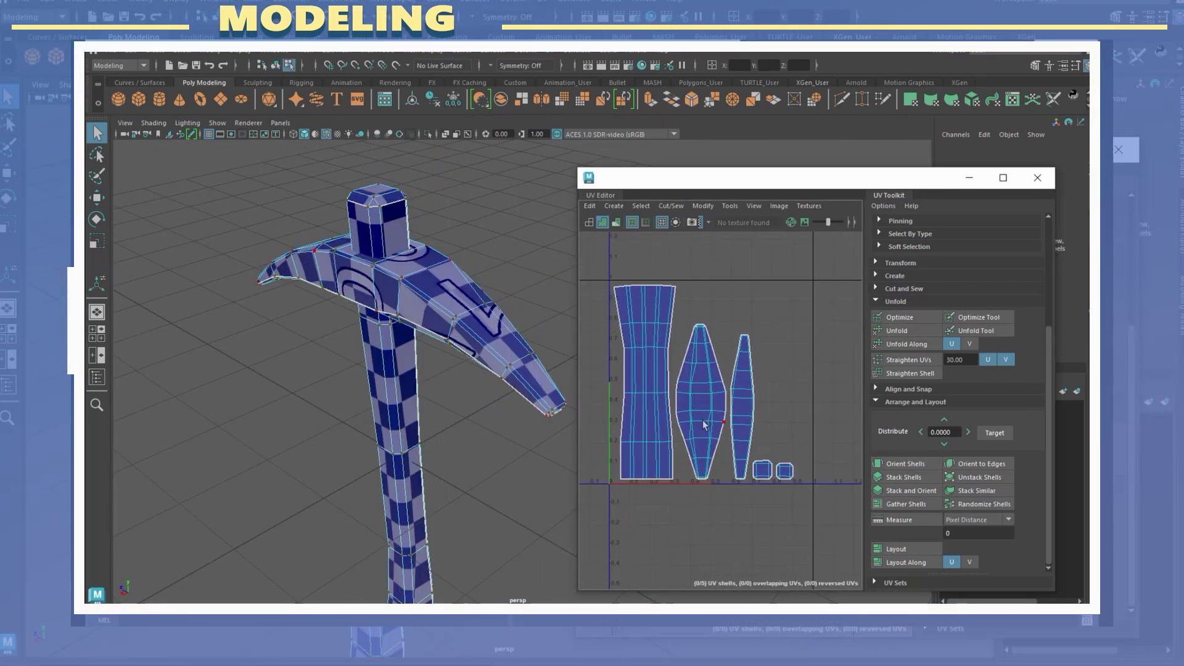
alt+drag(555, 426, 526, 422)
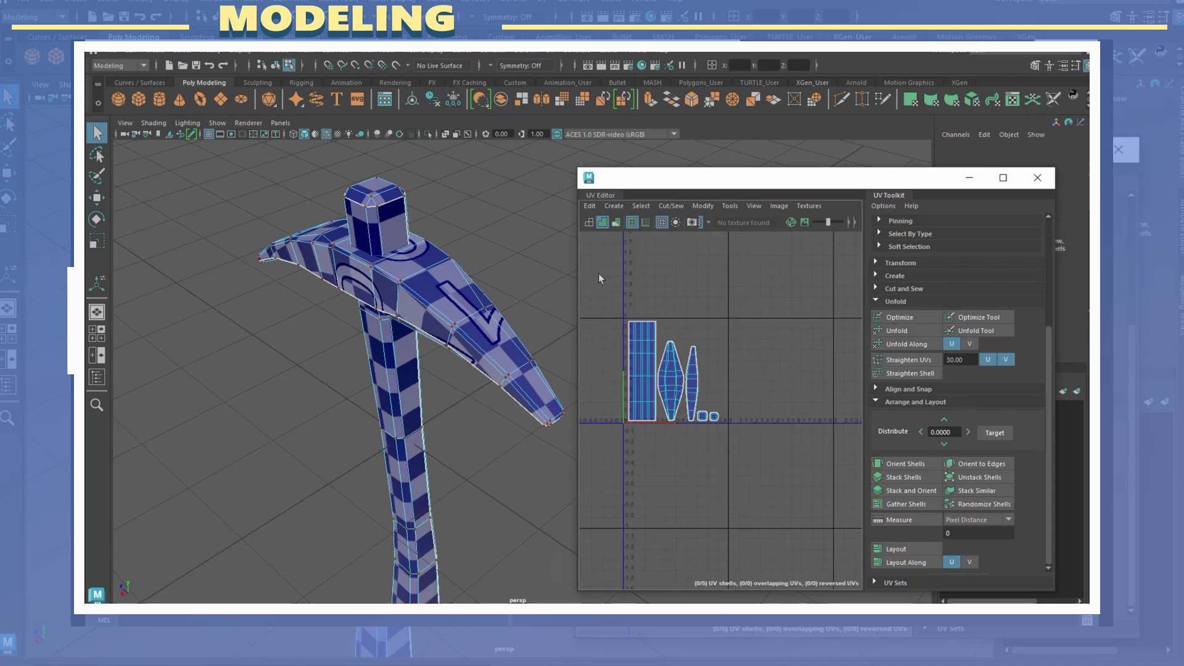
scroll(654, 367, up, 3)
drag(728, 370, 688, 390)
key(w)
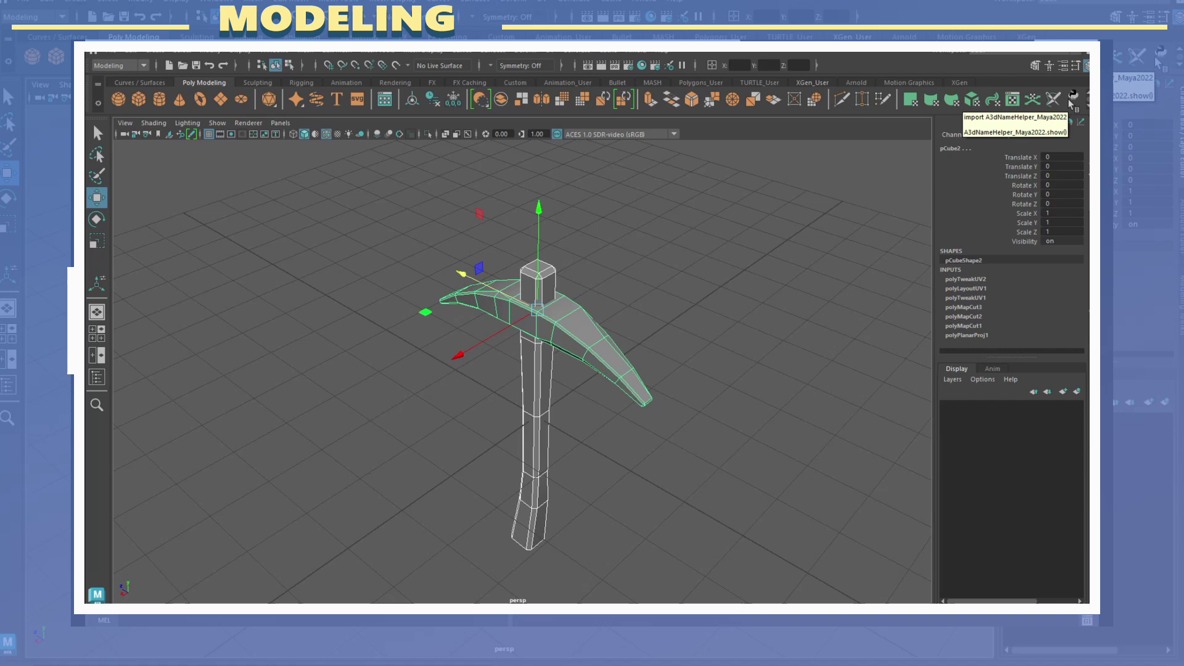
Step: Run the edge-finalize script and group the handle and head into group1
click(1072, 98)
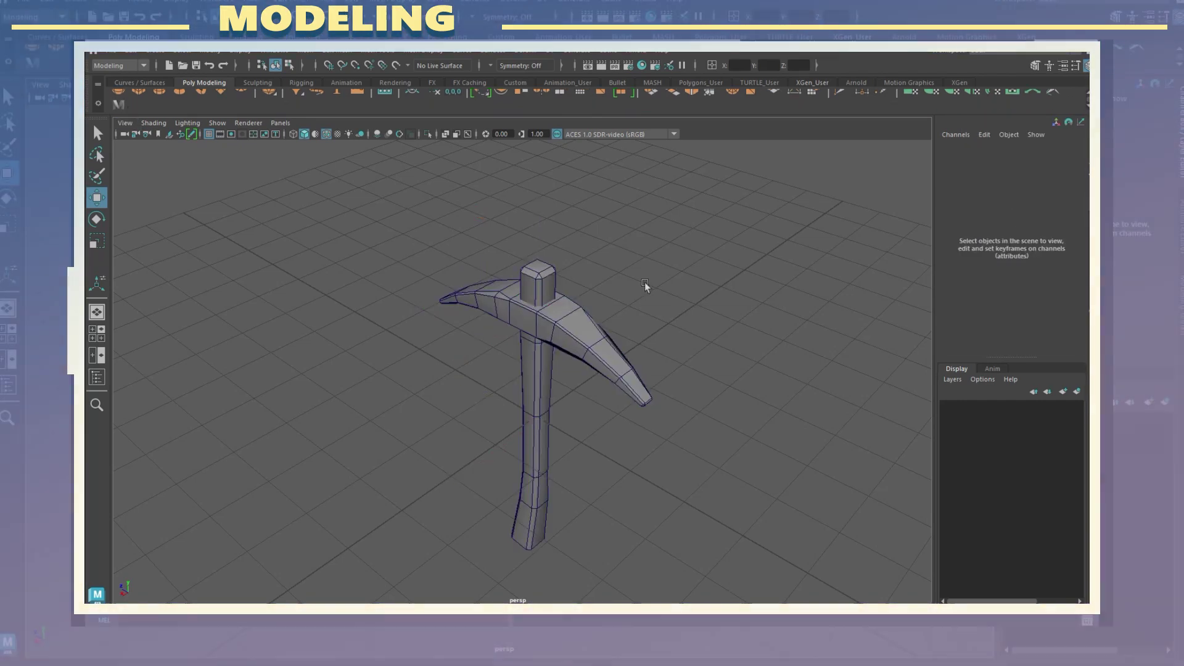
click(97, 377)
shift+click(137, 217)
key(ctrl+g)
Step: Expand group1 and open A3D Name Helpers with pCube1 and pCube2 selected
click(129, 205)
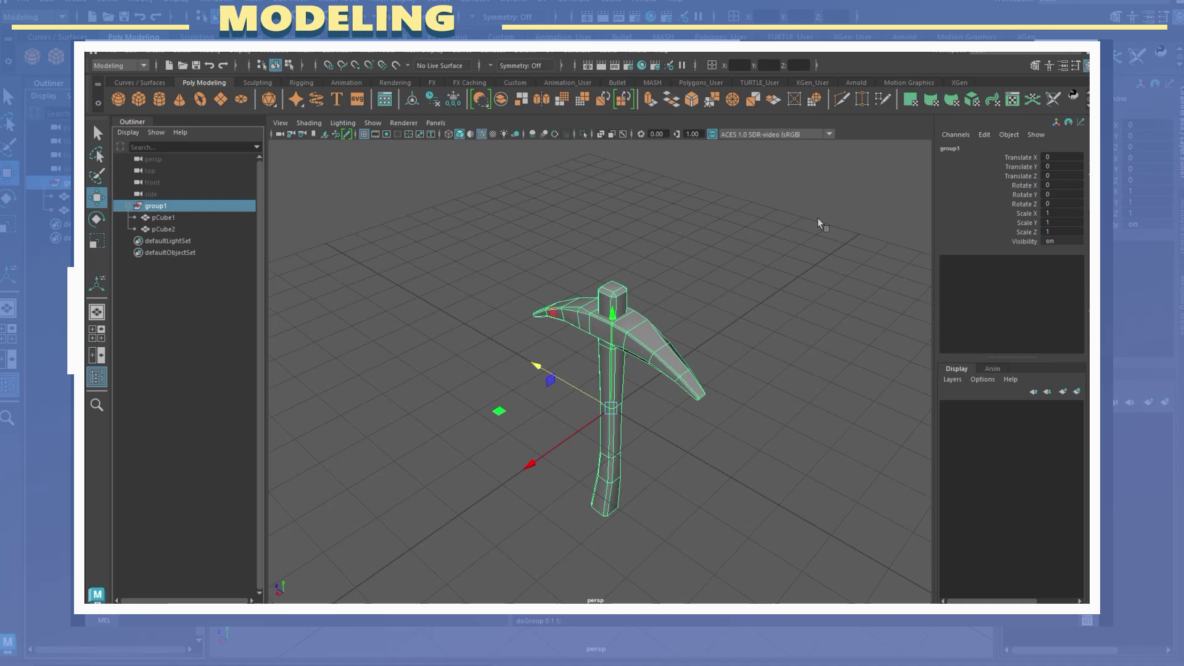
click(1056, 121)
shift+click(629, 333)
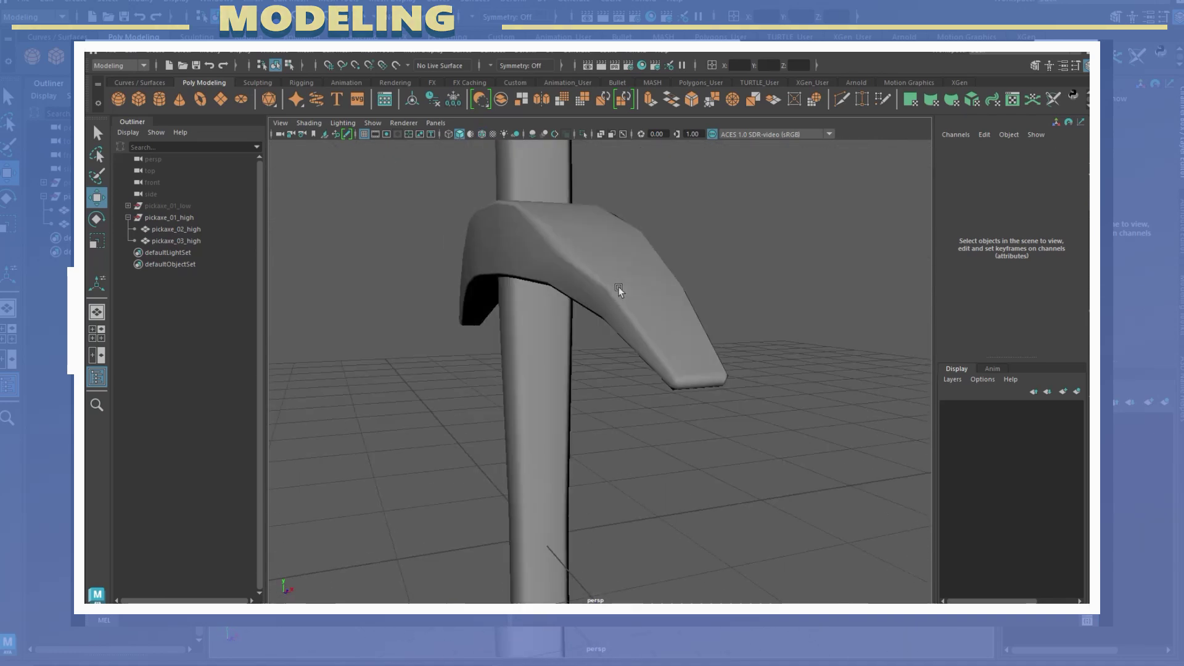
Step: Bevel the edges of the high-poly pickaxe head
shift+click(592, 267)
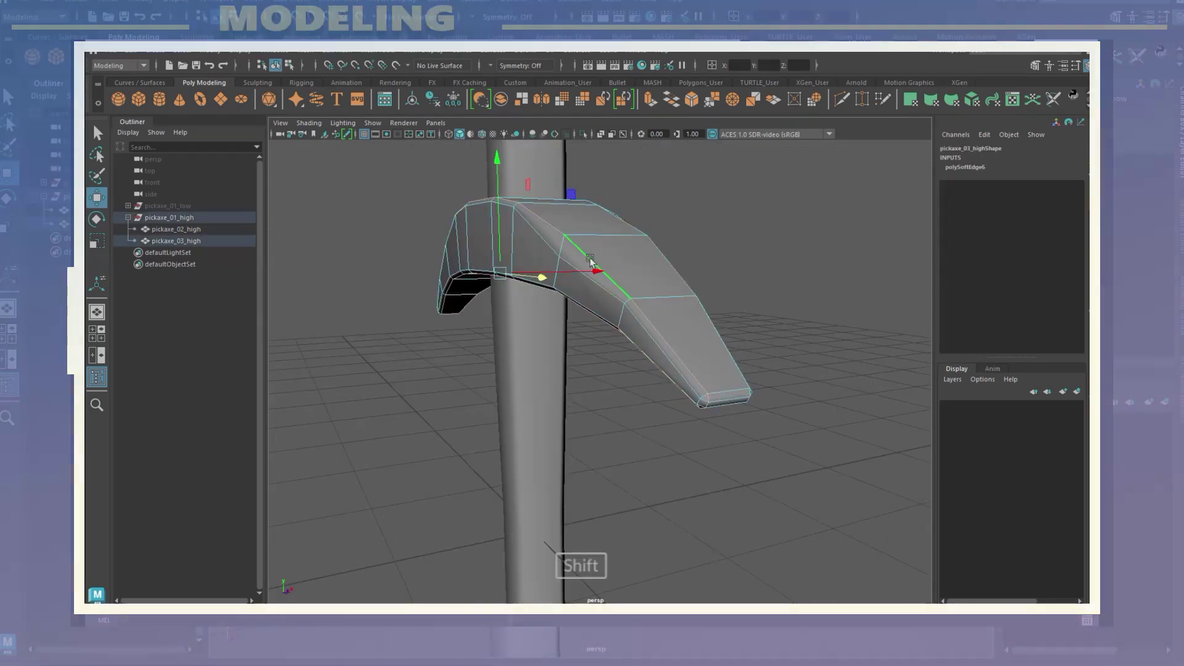
alt+drag(671, 320, 574, 293)
shift+right_drag(574, 293, 612, 297)
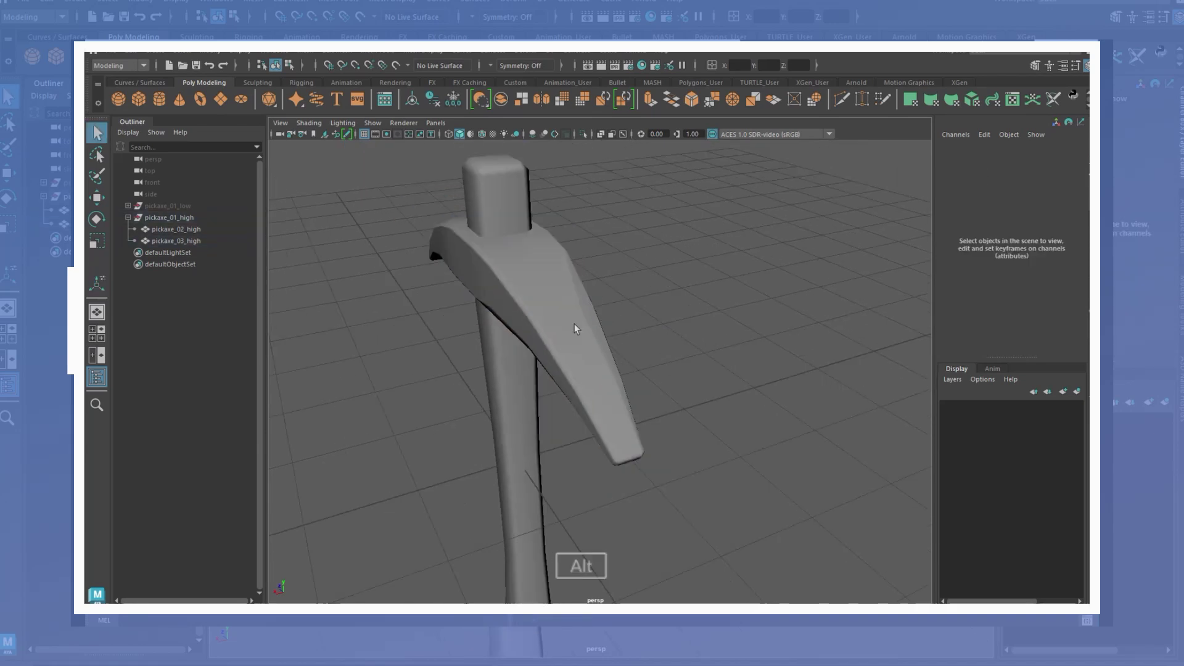
mouse_move(574, 328)
alt+mouse_down()
mouse_move(832, 339)
mouse_move(716, 290)
mouse_move(499, 296)
mouse_move(606, 268)
alt+mouse_up()
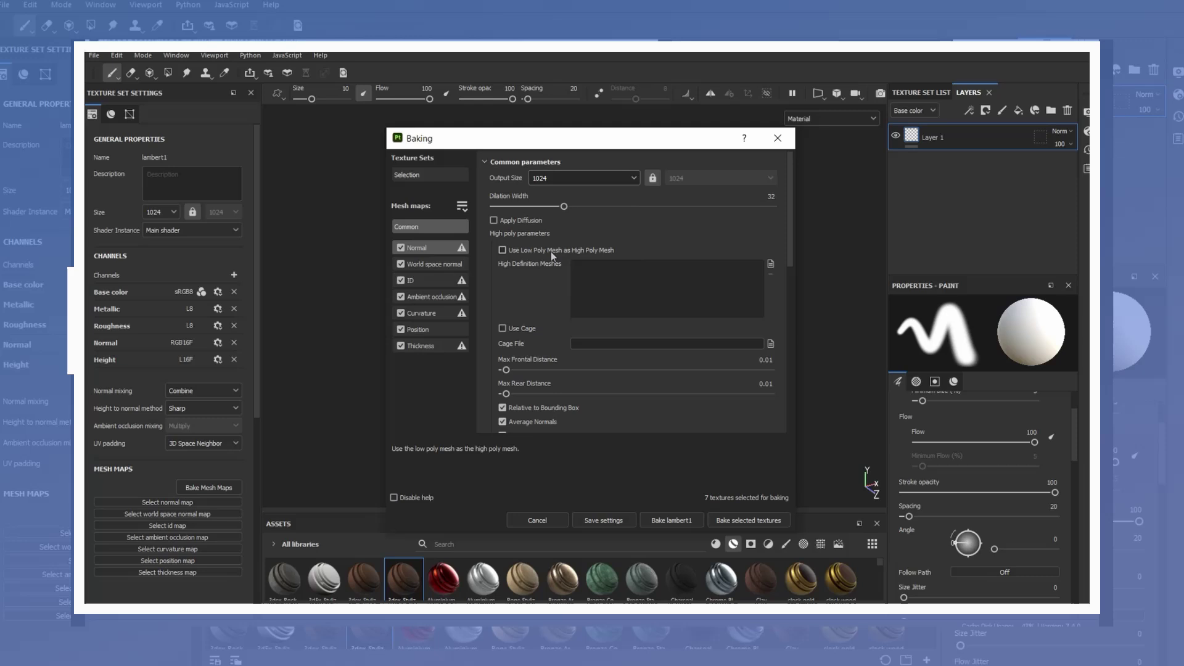
Step: Bake the mesh maps using the low poly as high poly, with ID unchecked
click(550, 252)
double_click(748, 272)
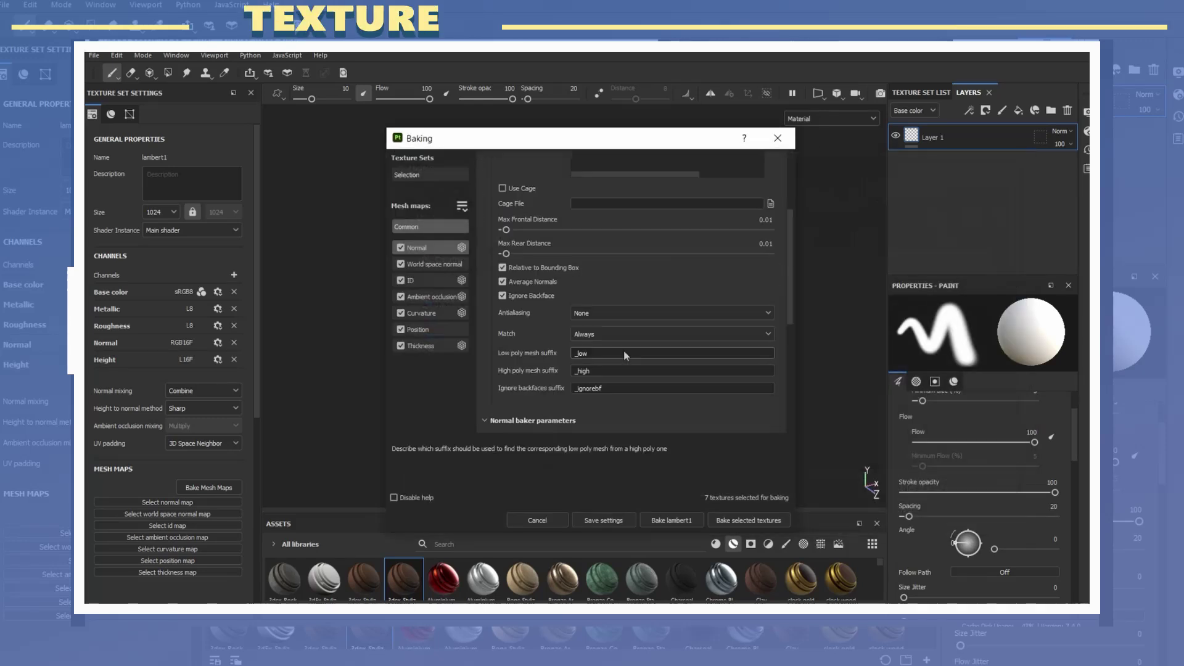
click(400, 280)
click(746, 519)
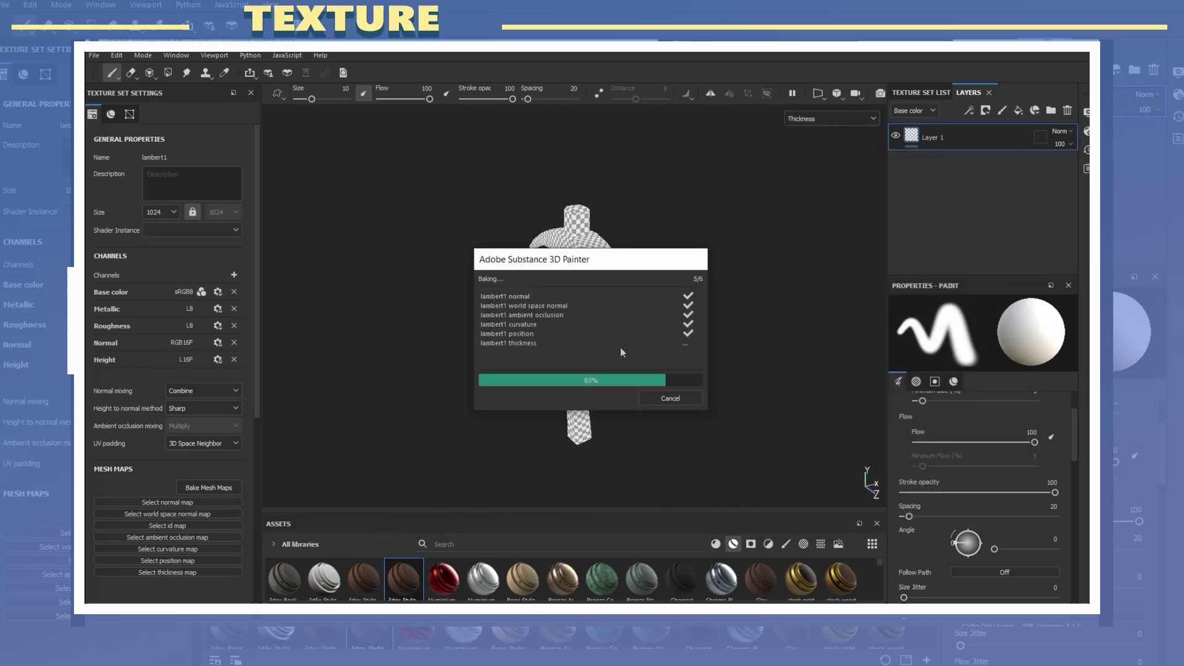
click(670, 400)
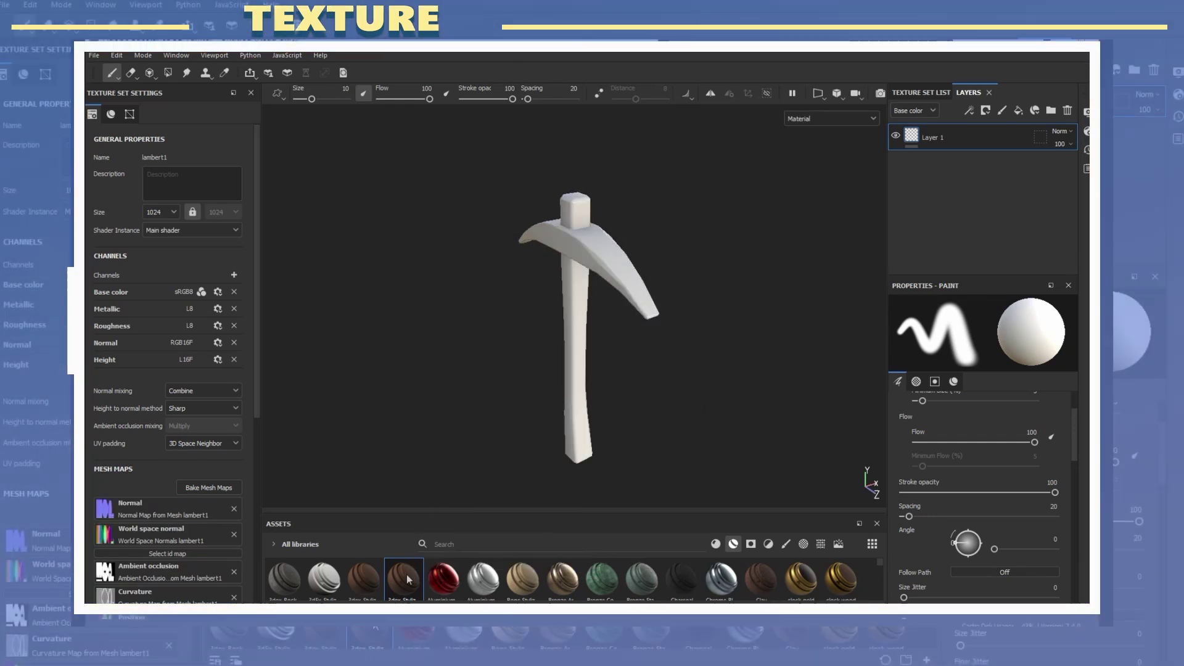
Step: Apply the 3dex Stylized material to the pickaxe and select Main Base Parameters
drag(407, 578, 586, 337)
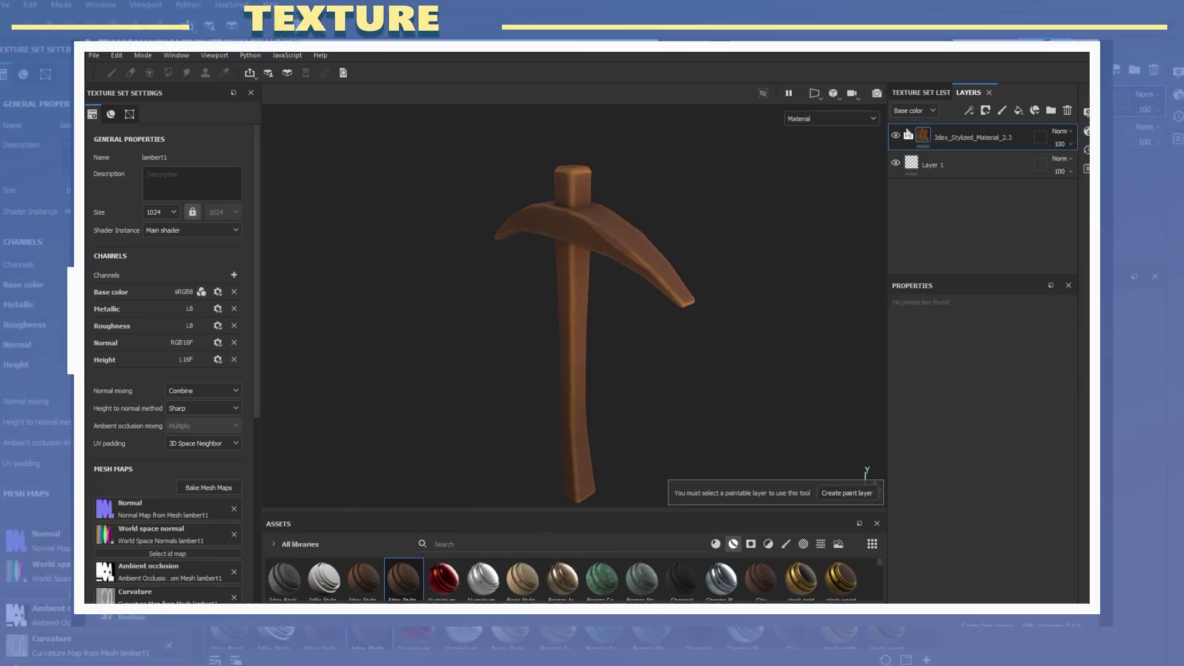
click(960, 238)
click(1039, 428)
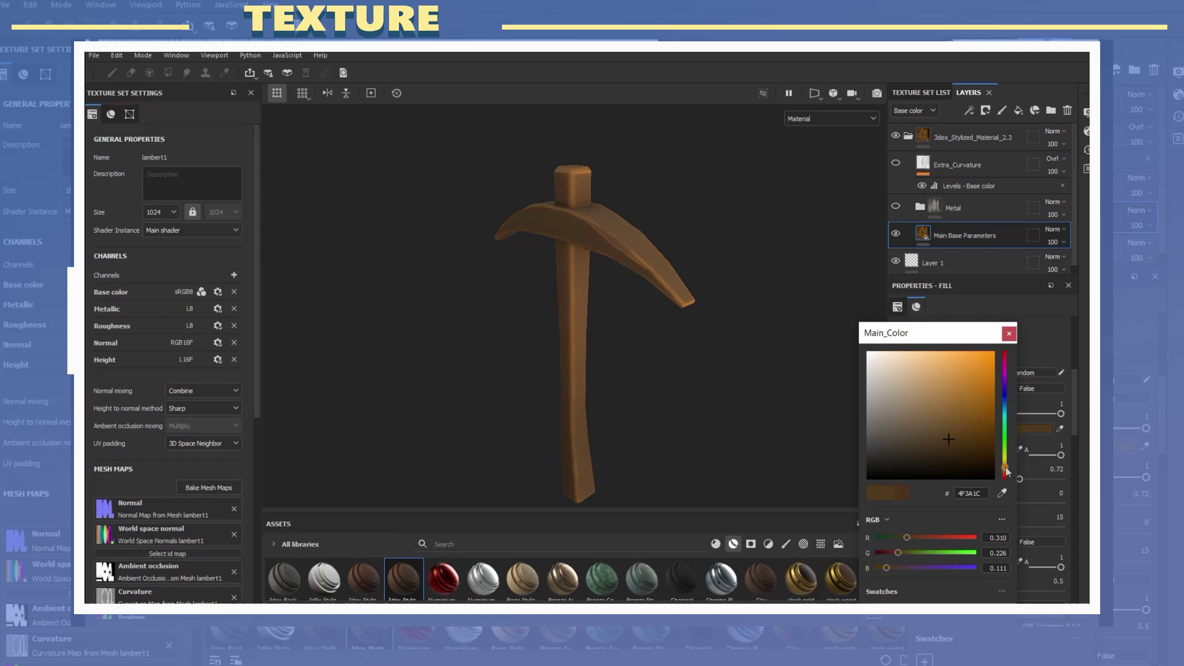
Step: Duplicate Main Base Parameters and mask the copy to the blade with Polygon Fill
key(ctrl+d)
right_click(960, 235)
click(978, 101)
key(4)
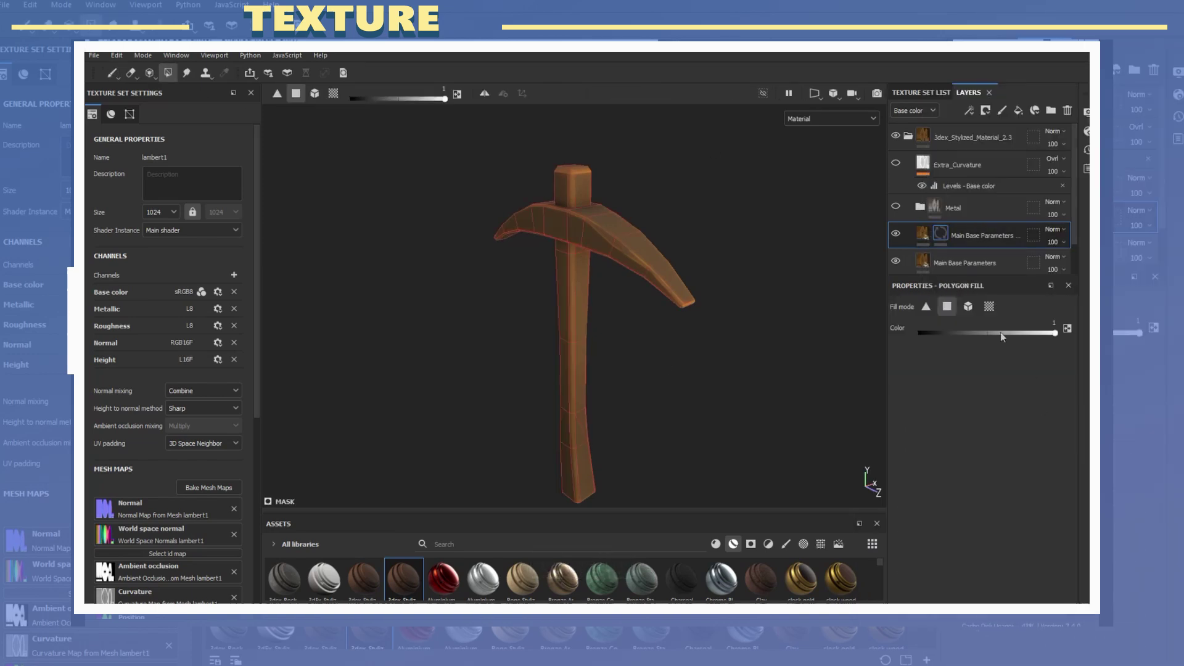
click(923, 233)
Step: Set the blade layer's main, edge and soft edge colours to grey
click(1024, 498)
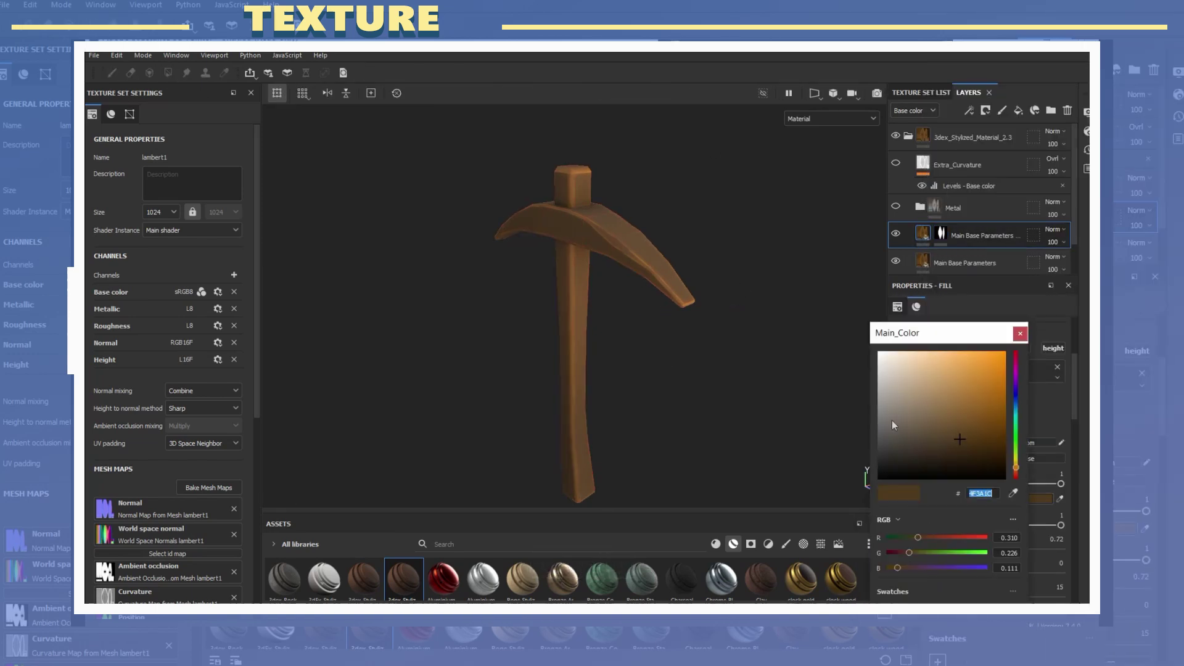
click(892, 420)
click(1002, 521)
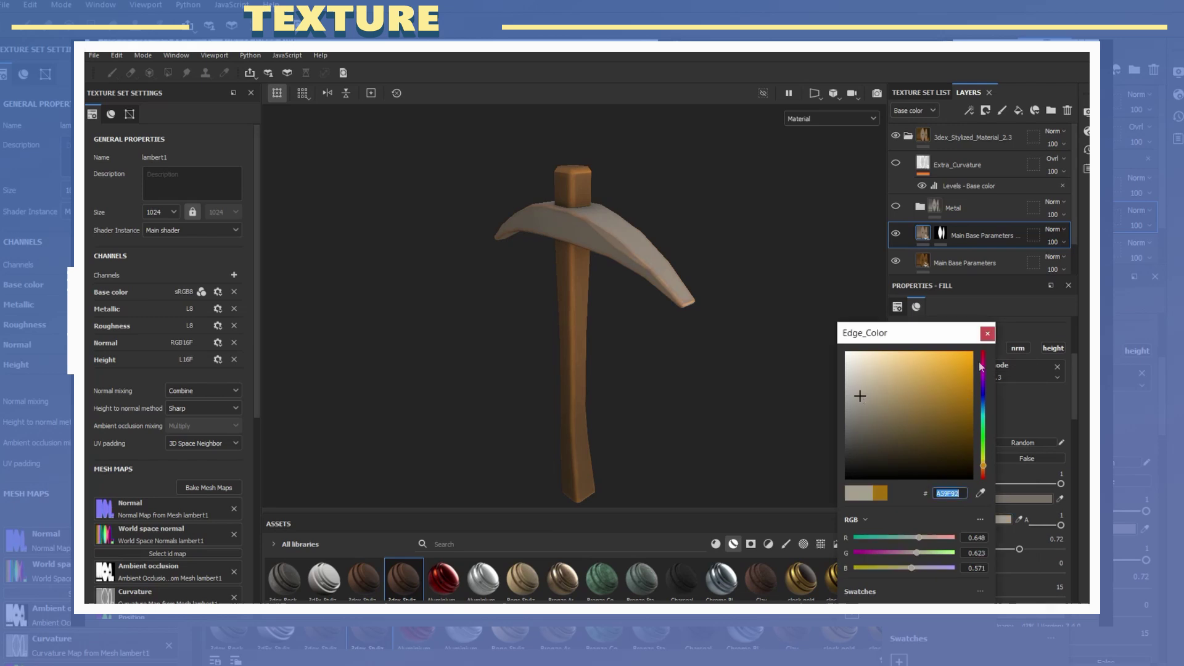
scroll(997, 524, down, 3)
click(1002, 526)
alt+shift+drag(679, 321, 638, 262)
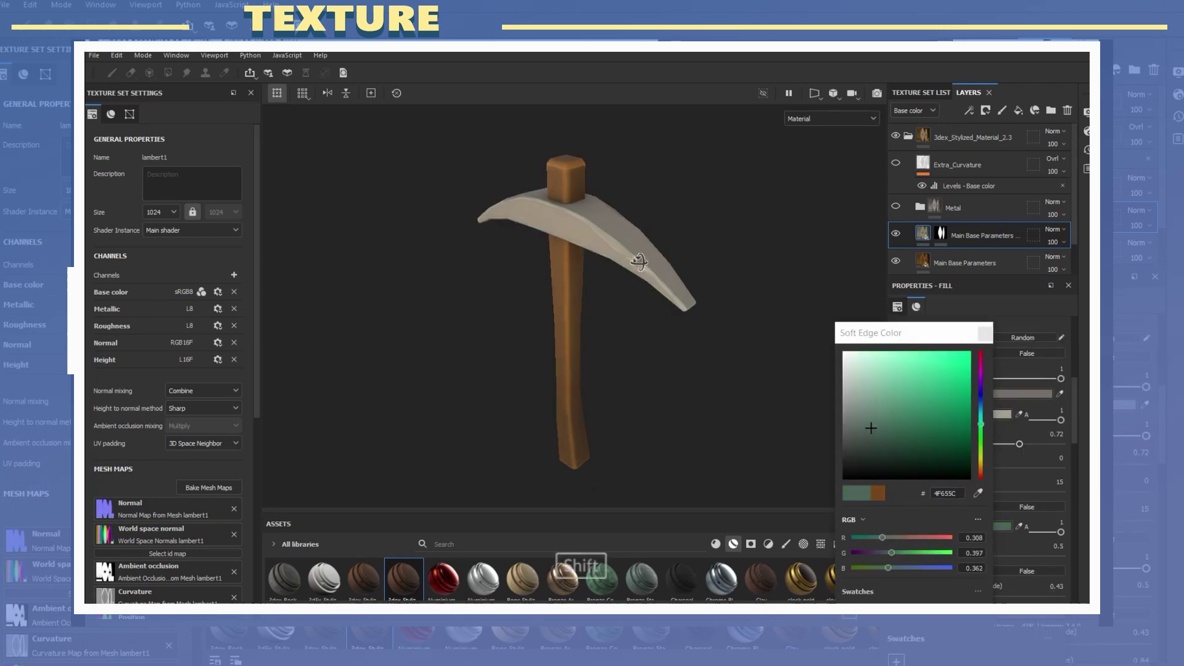
click(989, 334)
alt+drag(672, 302, 655, 294)
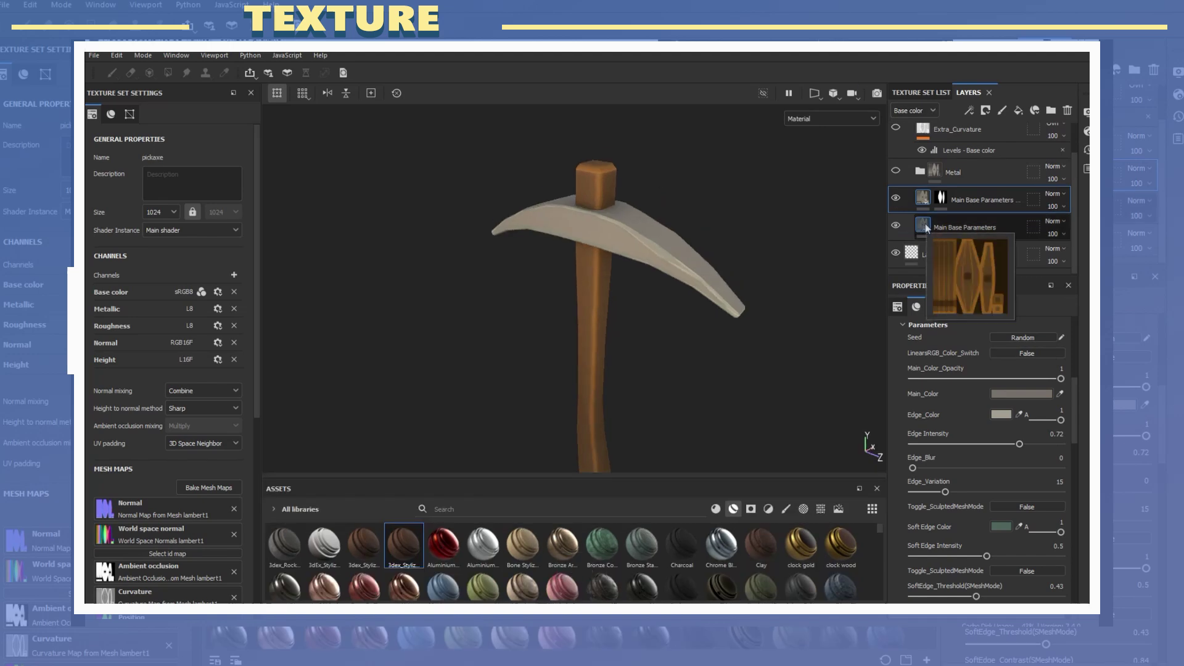
click(926, 228)
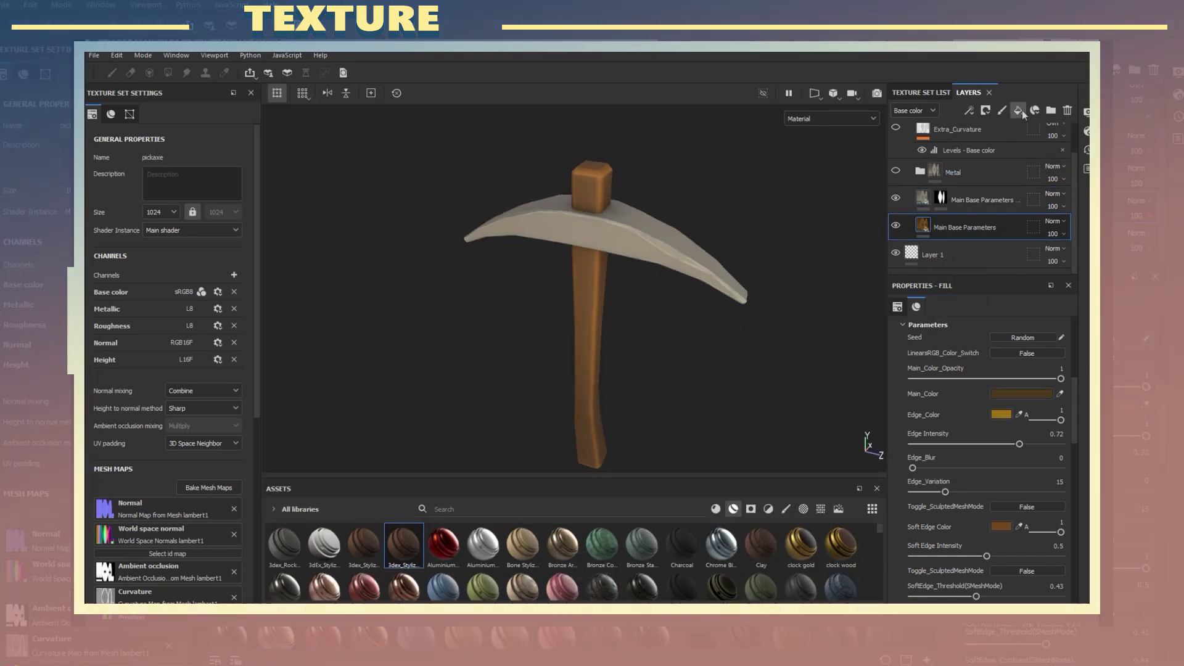
Step: Add a black-masked fill layer named 'height'
click(1018, 111)
right_click(923, 217)
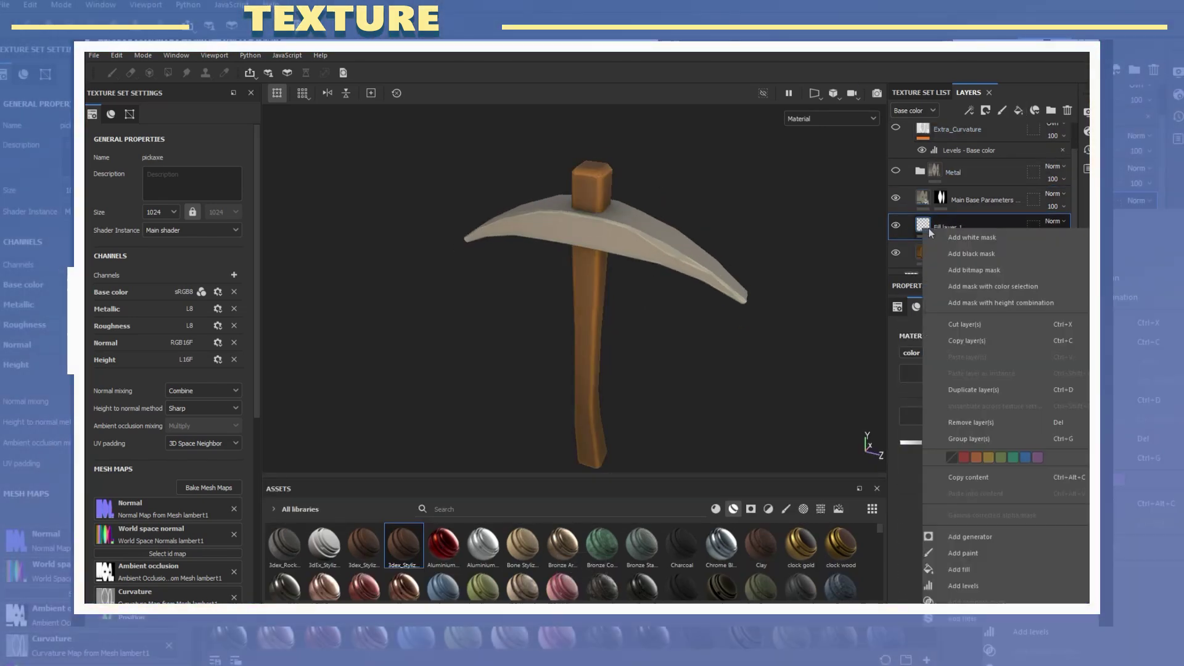
click(962, 223)
mouse_move(617, 290)
alt+mouse_down()
mouse_move(568, 246)
mouse_move(616, 265)
mouse_move(872, 444)
alt+mouse_up()
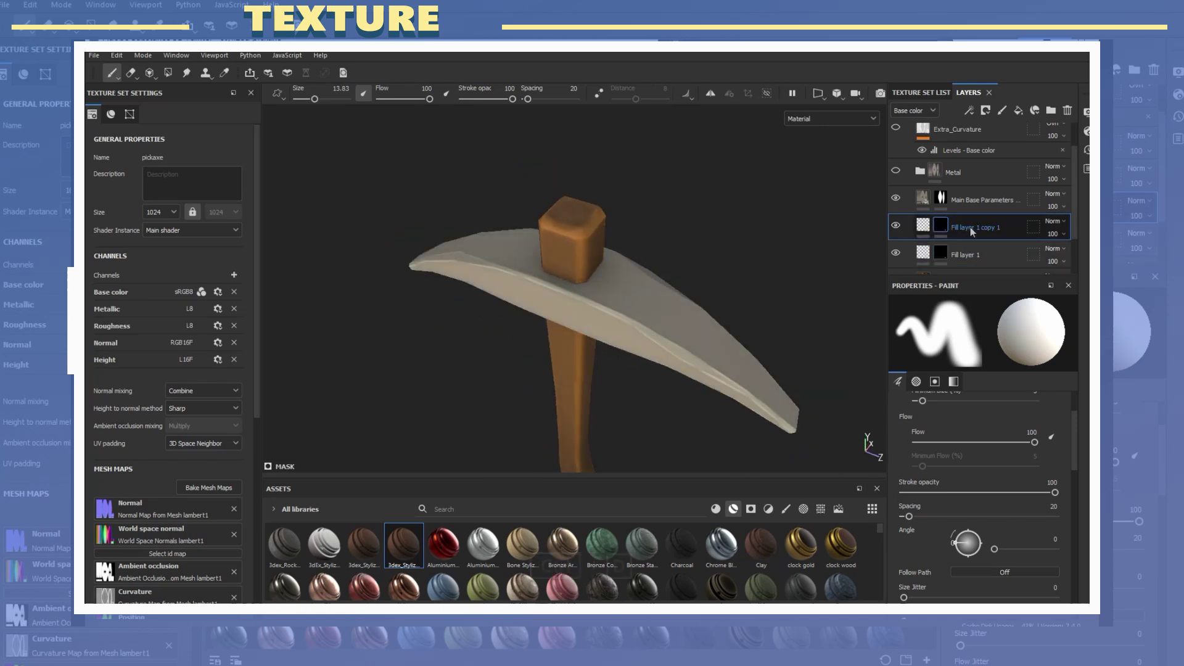
key(Return)
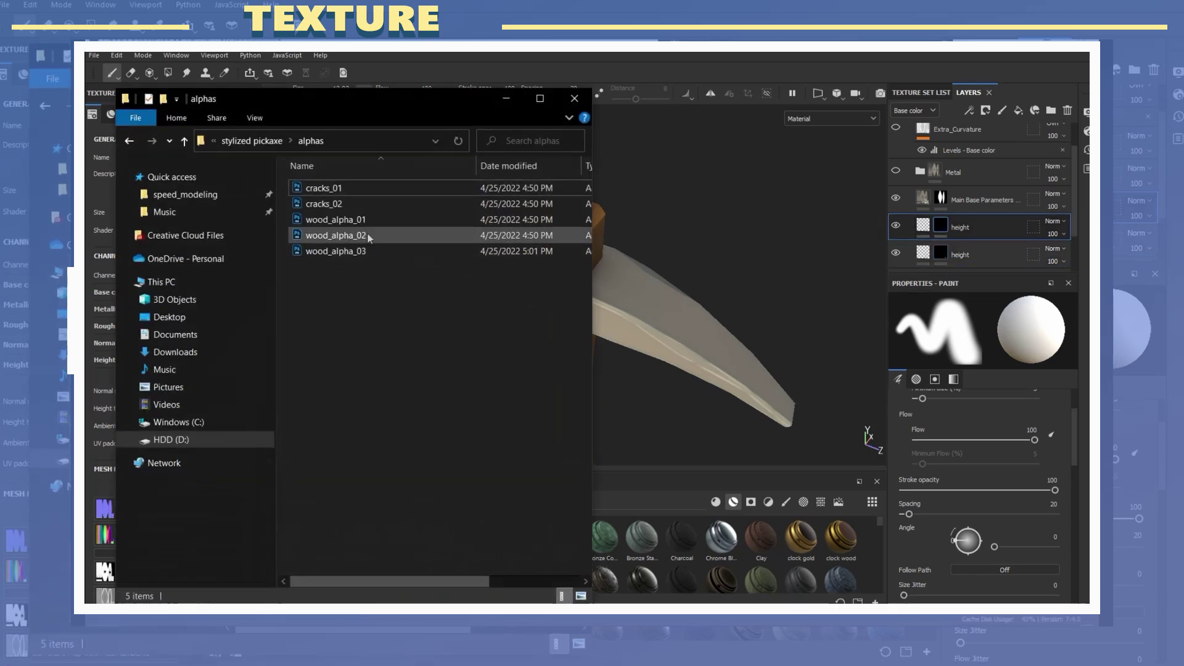
Step: Import the five crack and wood alpha images as alphas into the current project
shift+click(333, 169)
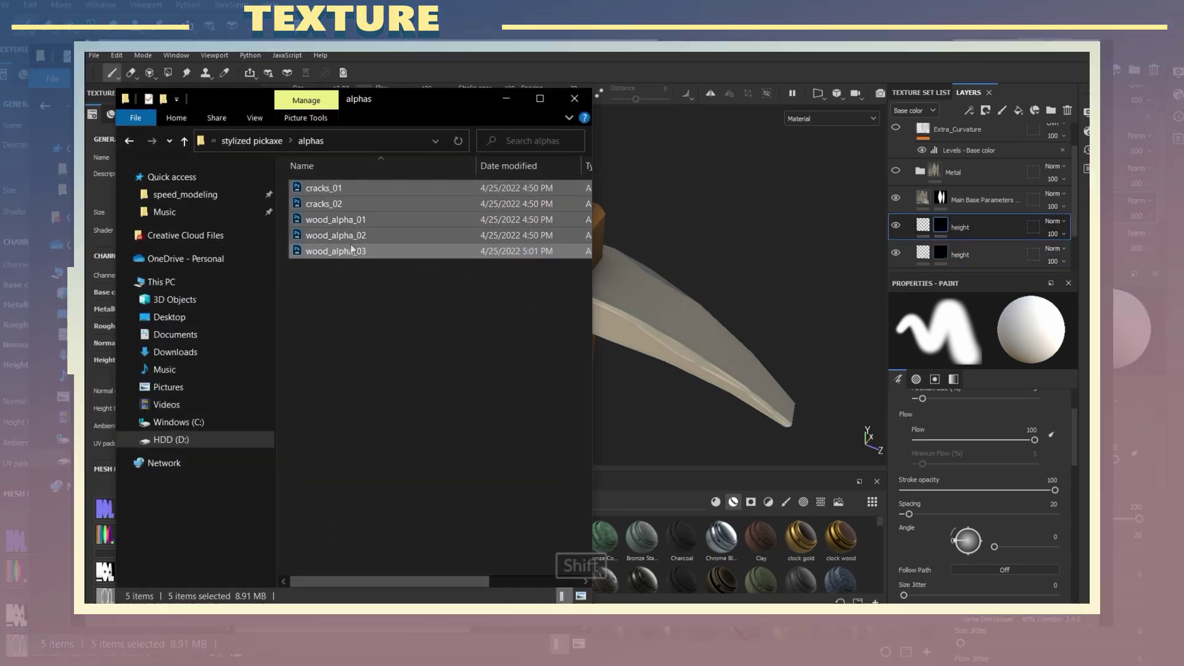
drag(345, 210, 678, 308)
click(737, 222)
click(750, 238)
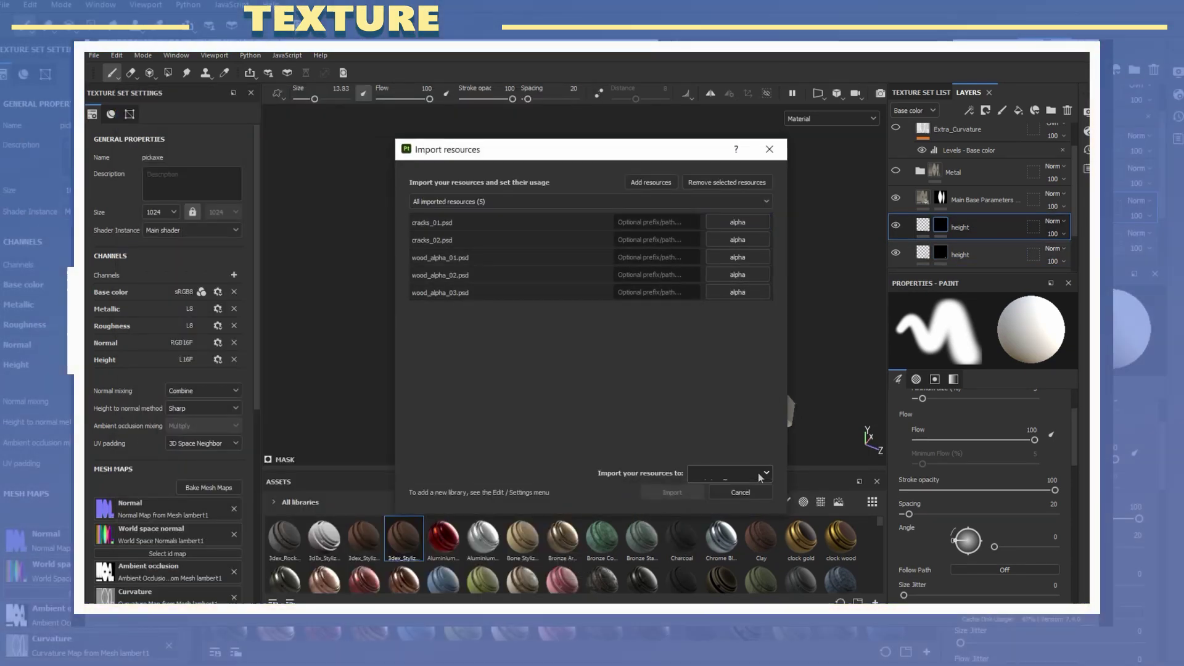
click(753, 476)
click(728, 494)
click(672, 492)
Step: Enlarge the brush slightly, turn the pickaxe head toward the camera, and duplicate the height layer
alt+drag(589, 242, 569, 272)
ctrl+right_drag(568, 272, 580, 272)
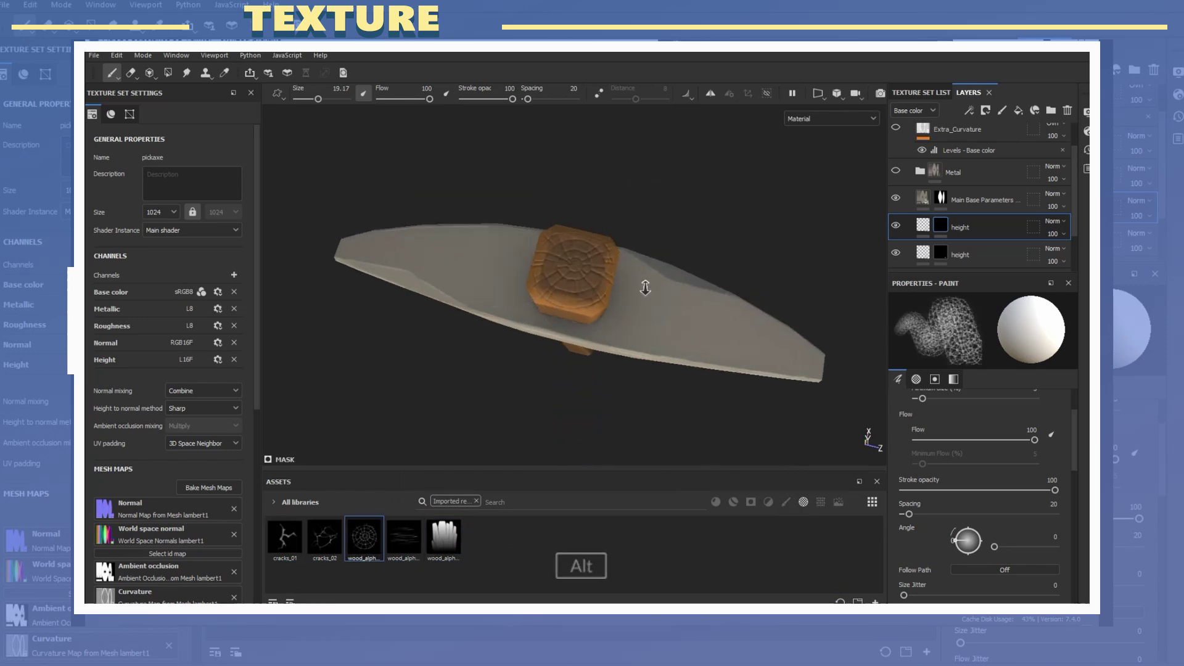
mouse_move(645, 287)
alt+mouse_down()
mouse_move(584, 298)
mouse_move(623, 265)
mouse_move(589, 296)
mouse_move(629, 296)
mouse_move(346, 346)
mouse_move(601, 277)
alt+mouse_up()
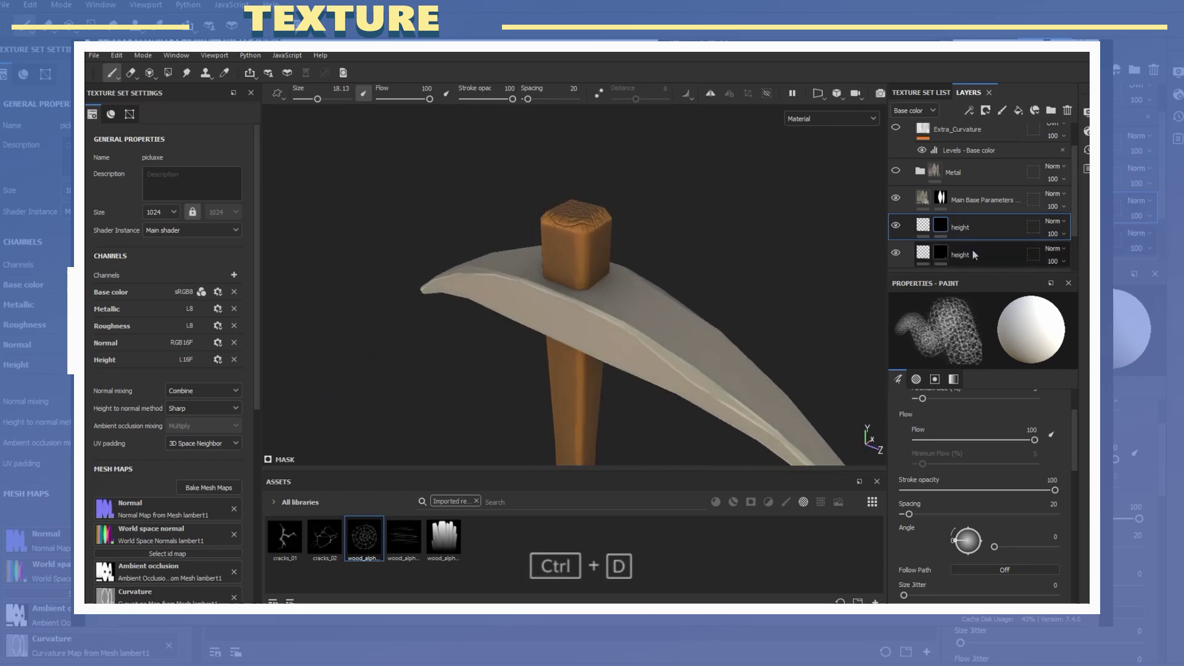
right_click(941, 220)
click(941, 221)
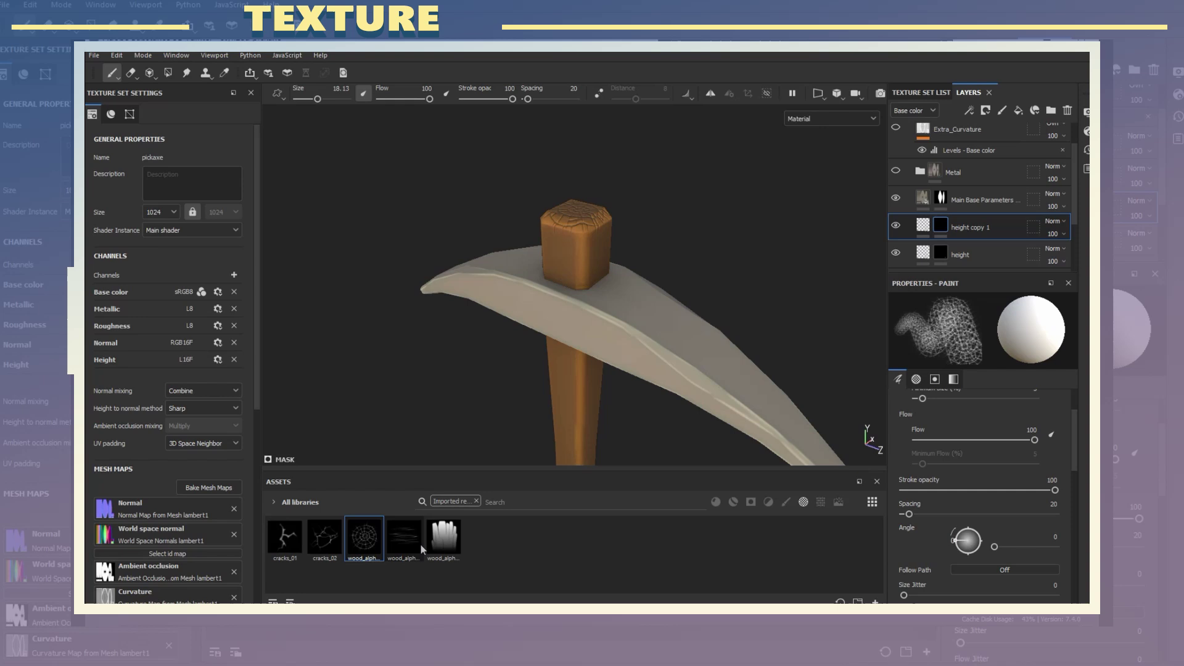
Step: Use the fifth wood alpha as a slightly larger, 178°-rotated stamp and paint grain on the handle end
click(444, 537)
mouse_move(555, 278)
alt+mouse_down()
mouse_move(608, 243)
mouse_move(563, 290)
alt+mouse_up()
ctrl+right_drag(563, 290, 574, 264)
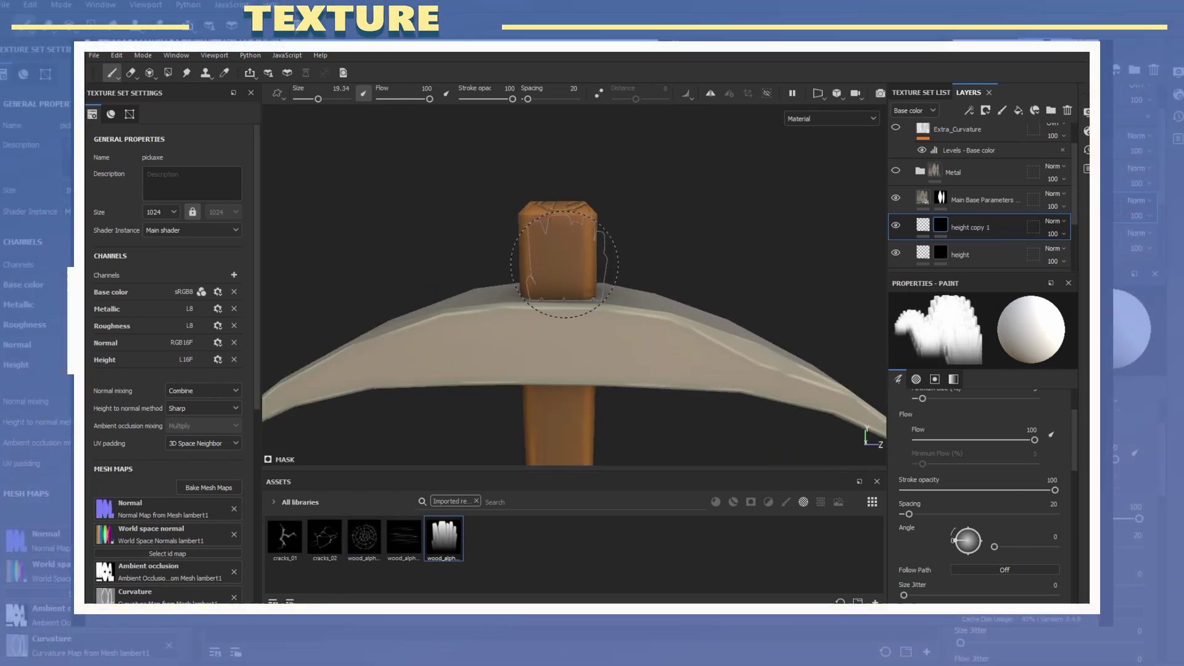
mouse_move(709, 243)
alt+mouse_down()
mouse_move(542, 238)
mouse_move(530, 306)
alt+mouse_up()
ctrl+drag(531, 307, 555, 307)
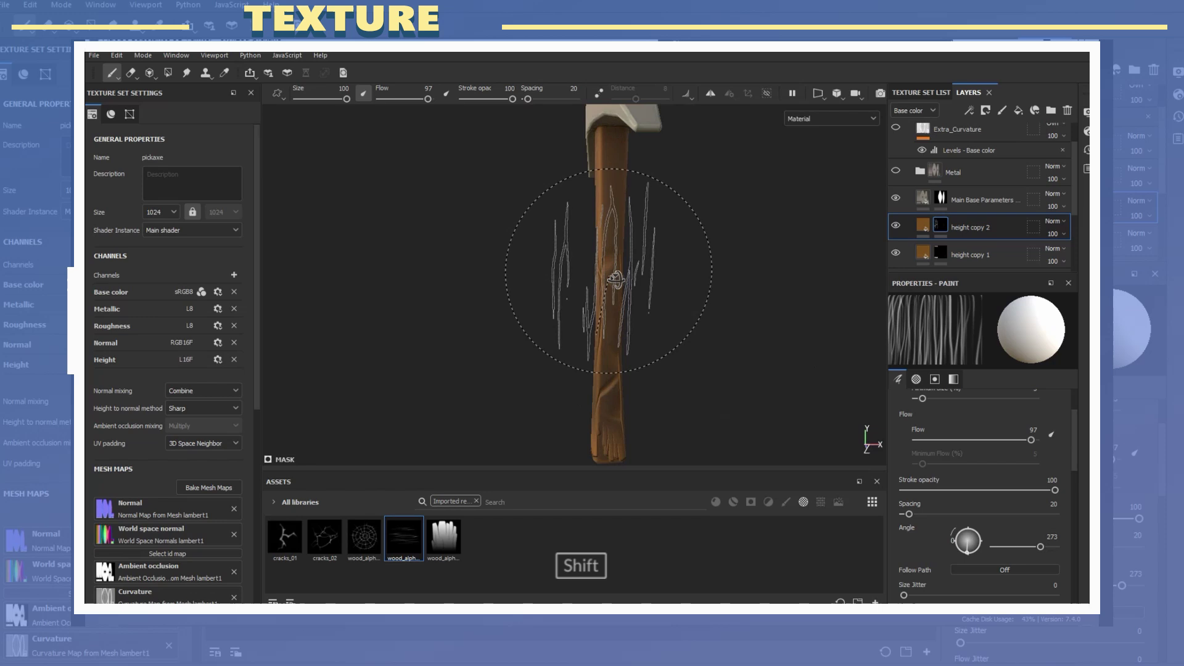
Step: Shrink the brush to about 62 and paint more wood grain from side and front views
alt+drag(609, 351, 761, 296)
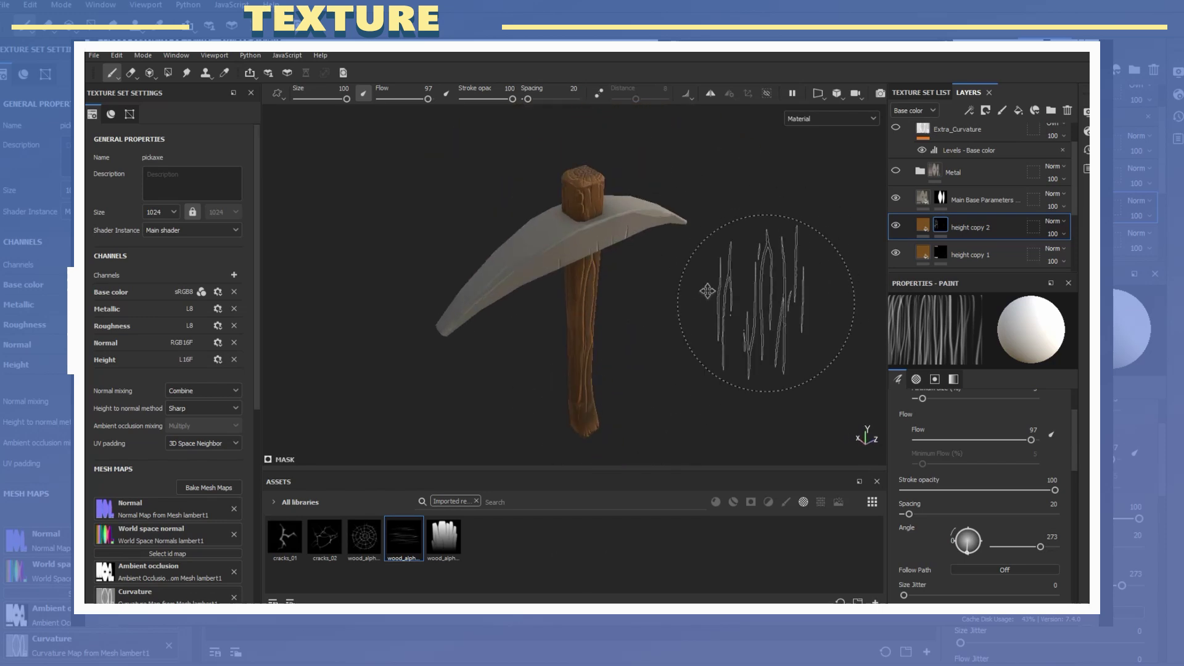
mouse_move(586, 256)
alt+mouse_down()
mouse_move(550, 391)
mouse_move(530, 345)
mouse_move(568, 312)
alt+mouse_up()
ctrl+right_drag(568, 312, 627, 163)
alt+drag(627, 173, 565, 224)
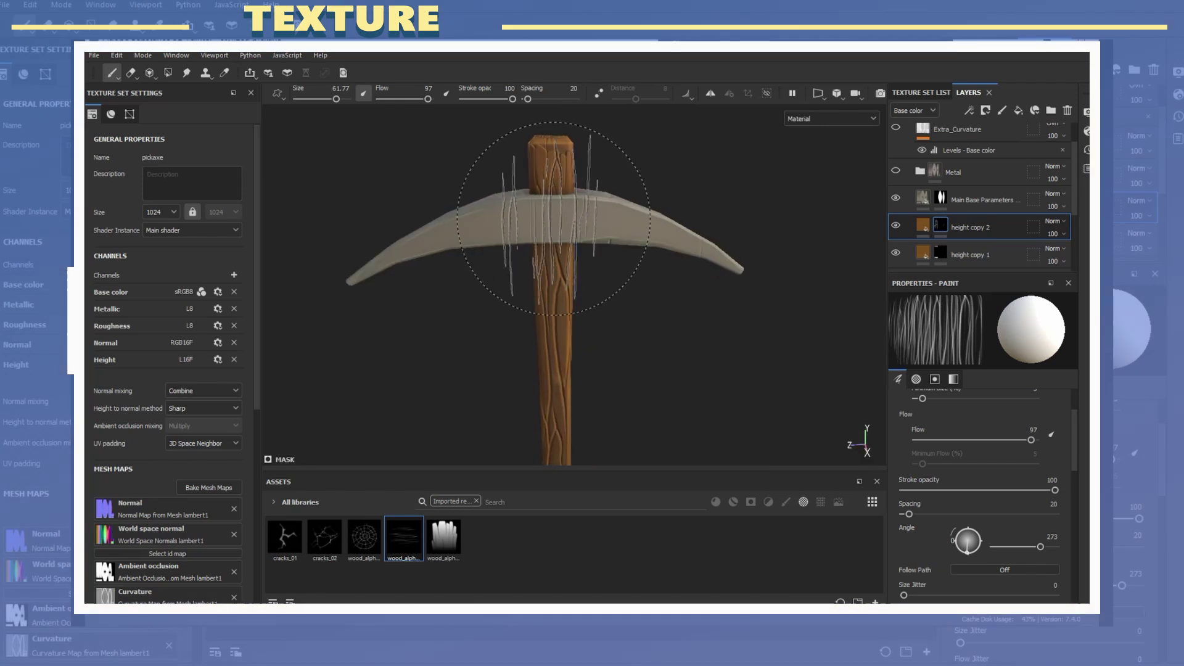
alt+drag(602, 296, 682, 352)
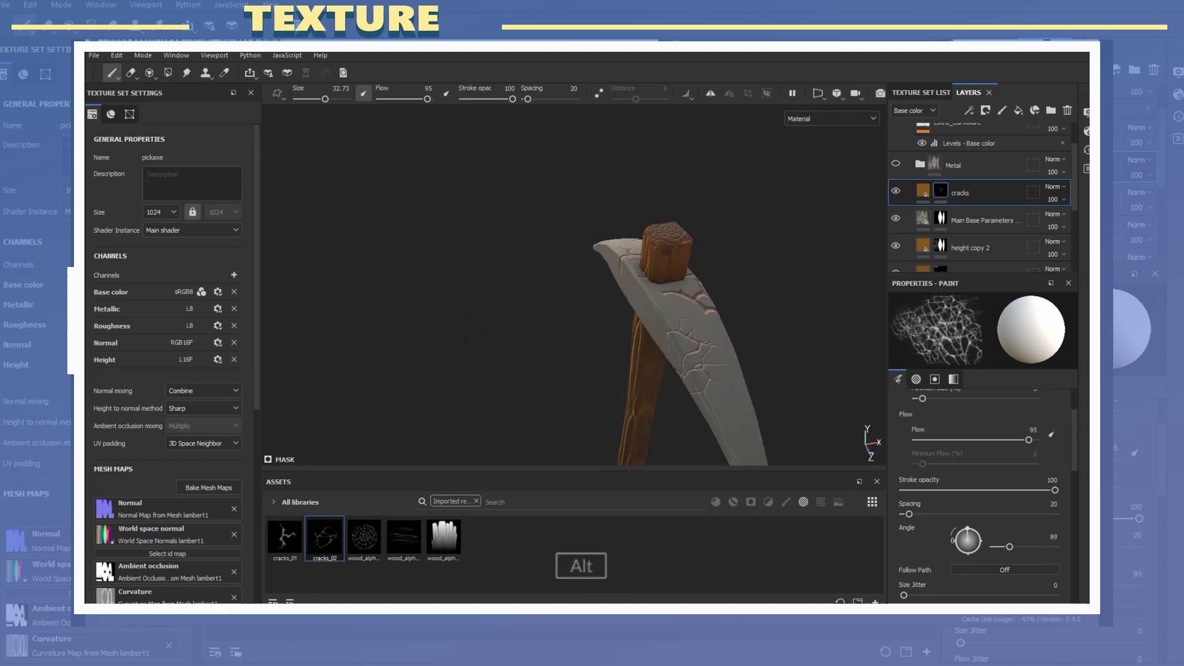
Step: Make the cracks cyan and adjust the cracks layer's mask with a polygon fill and swapped fill value
mouse_move(573, 278)
alt+mouse_down()
mouse_move(654, 290)
mouse_move(555, 278)
alt+mouse_up()
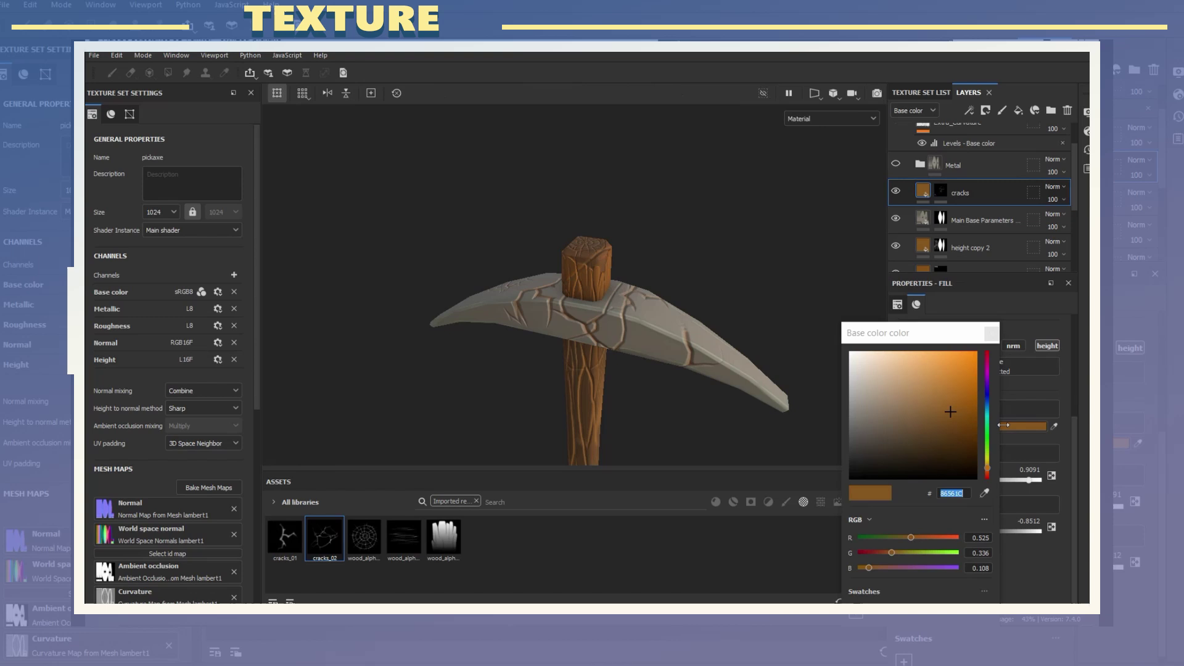
click(988, 419)
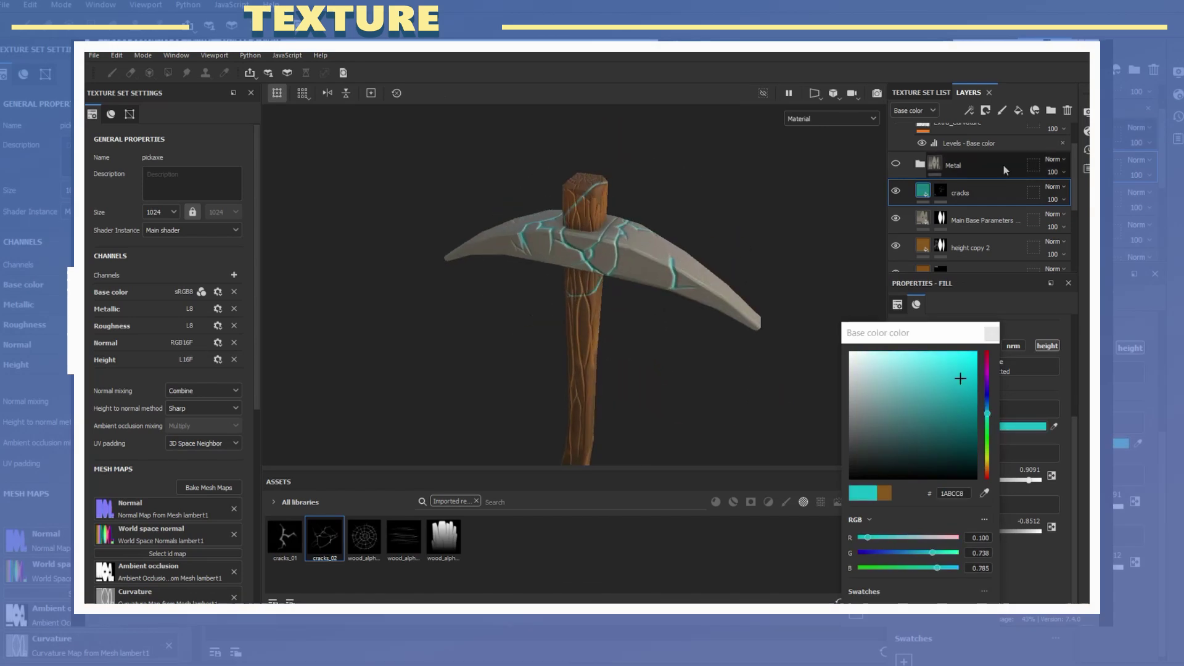
click(940, 192)
click(169, 73)
key(x)
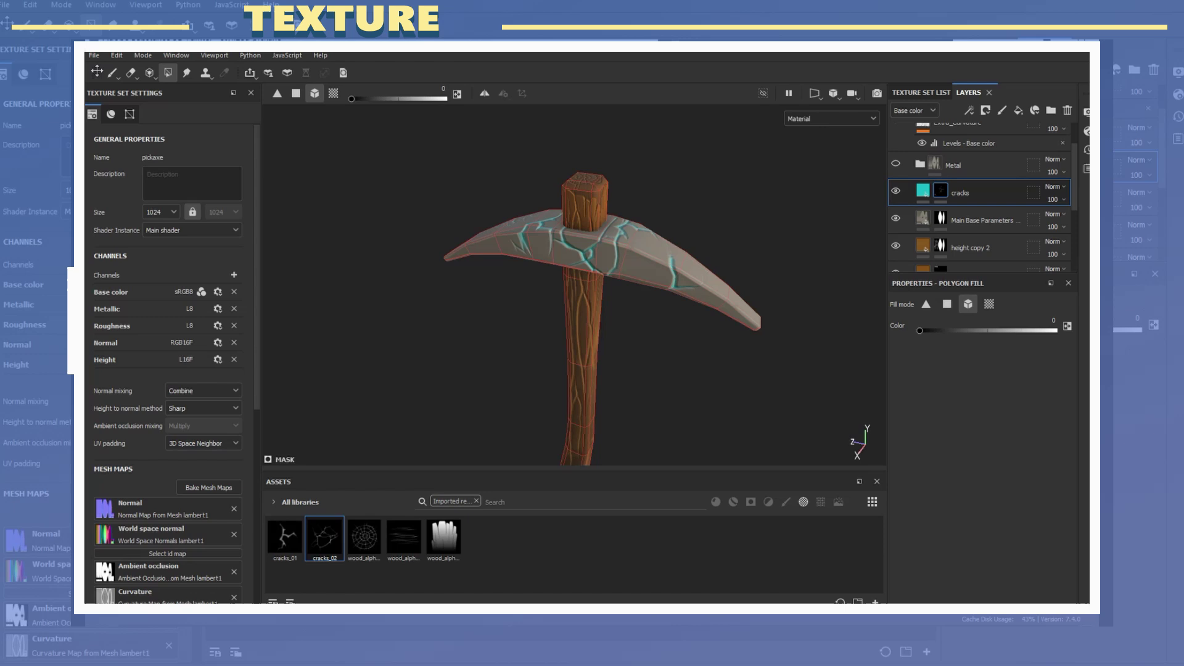
key(1)
Step: Duplicate the cracks layer with Ctrl+D to add more cracks on the stone head
mouse_move(555, 278)
alt+mouse_down()
mouse_move(485, 283)
mouse_move(555, 247)
alt+mouse_up()
key(ctrl+d)
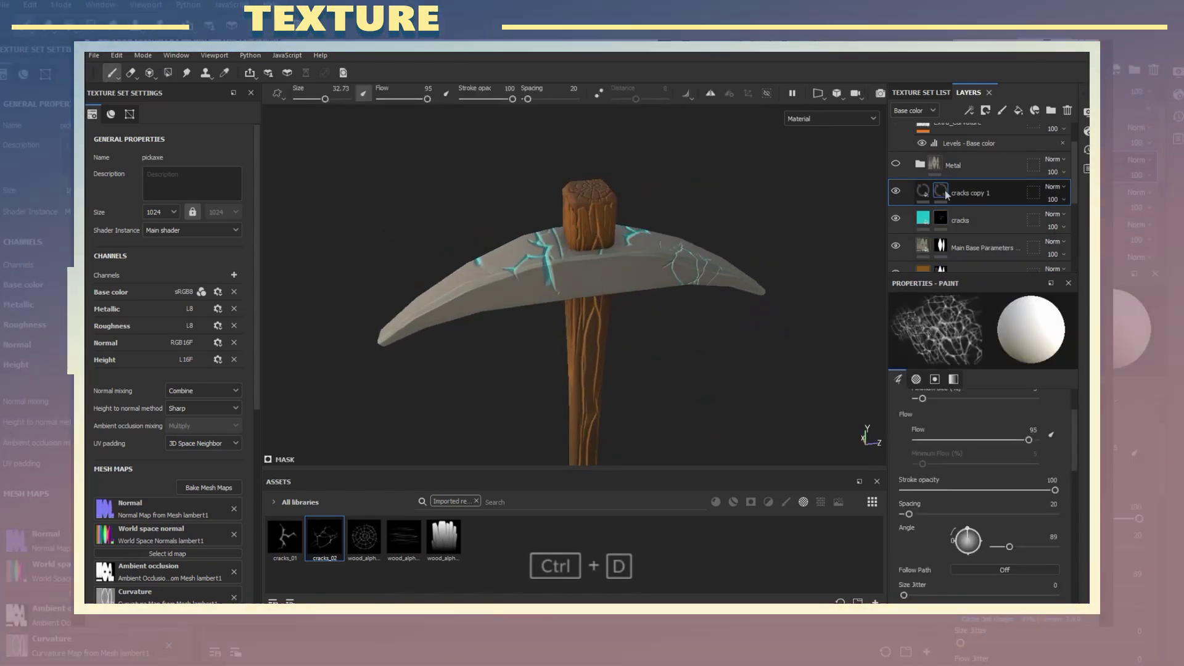
key(alt)
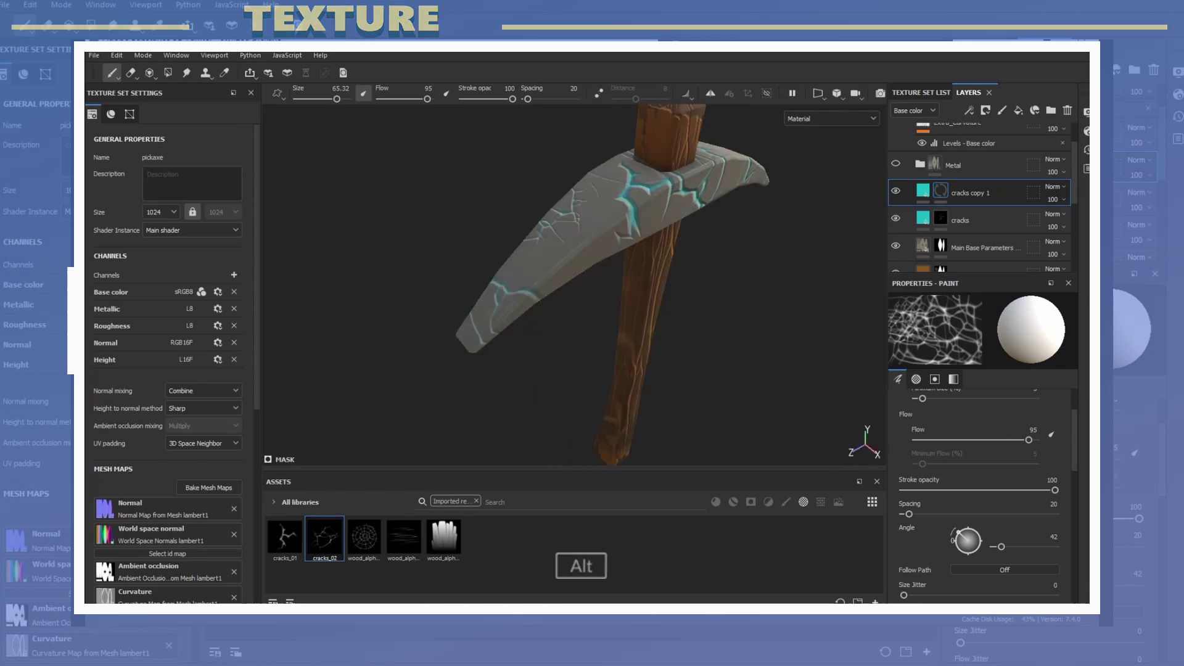
alt+drag(573, 283, 479, 358)
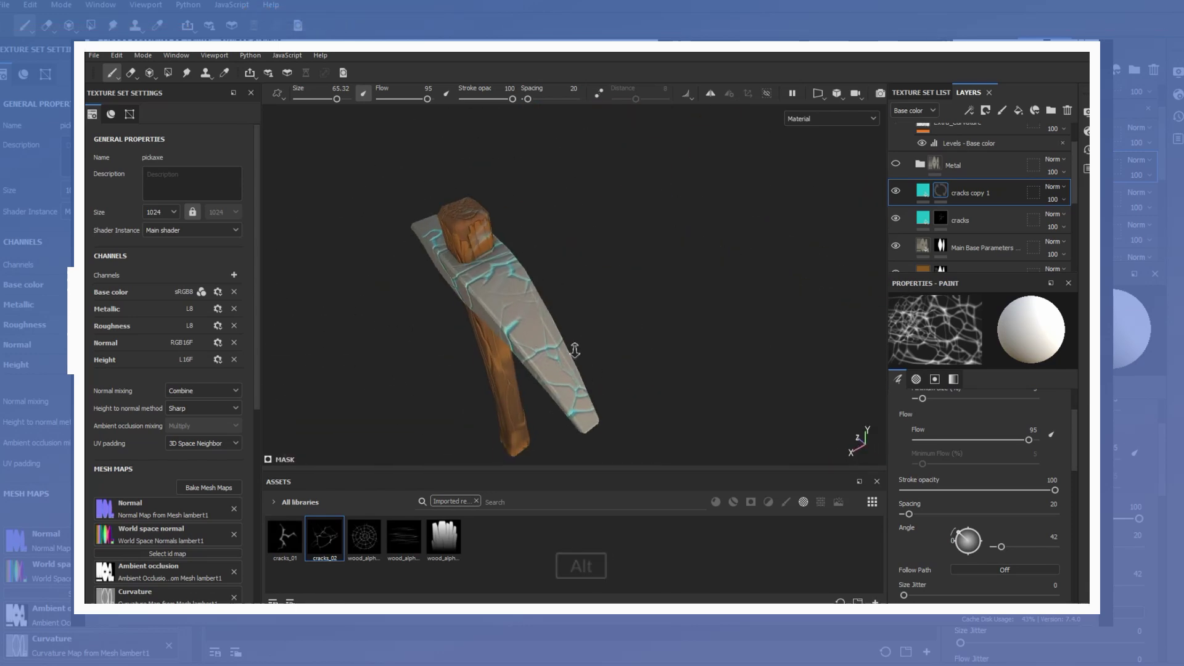